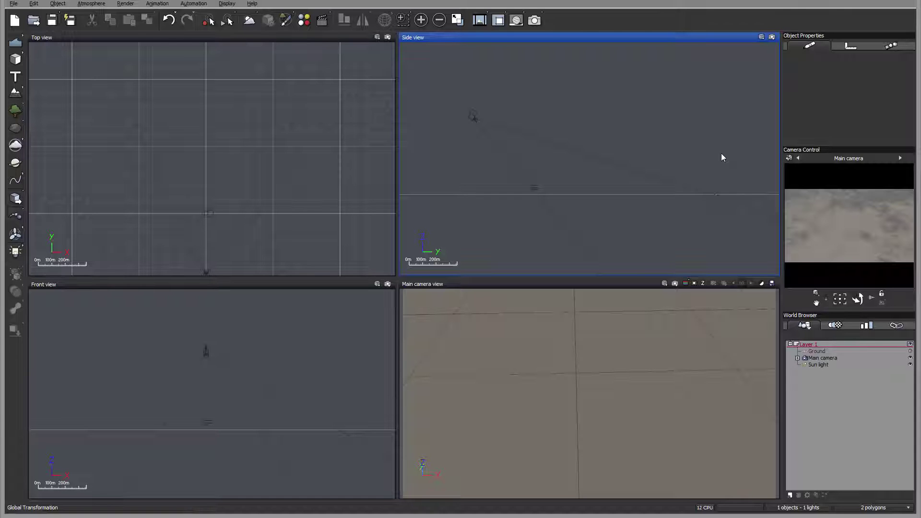
Create a standard terrain, enlarge it evenly in the top view and position it in front of the main camera.
scroll(302, 139, "down", 5)
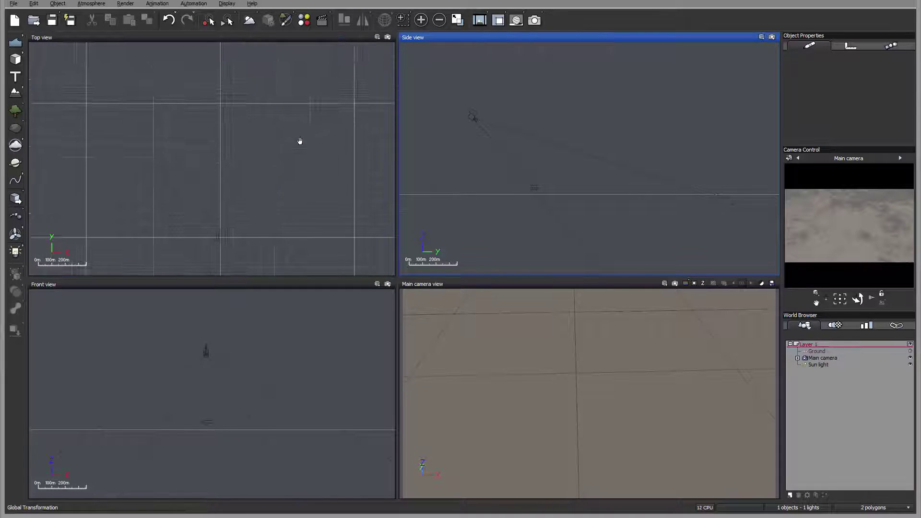
right_click_drag(306, 107, 268, 137)
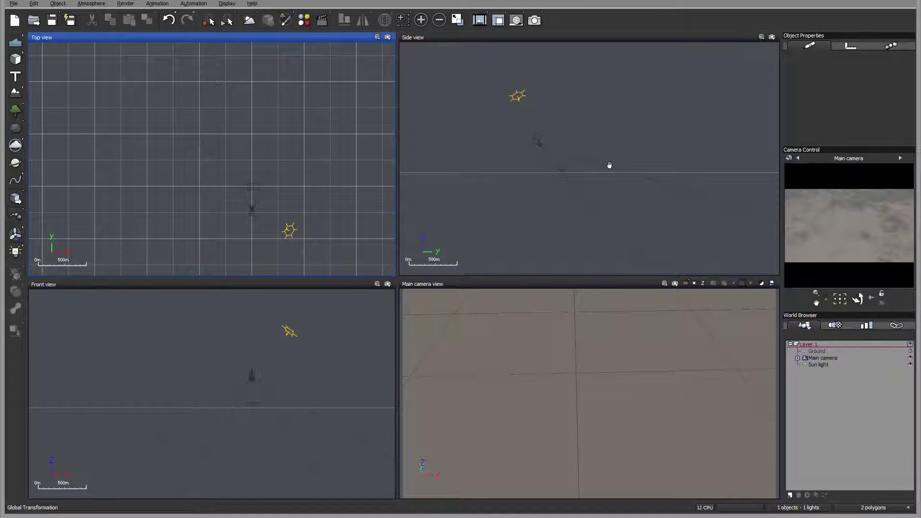
right_click_drag(610, 161, 574, 140)
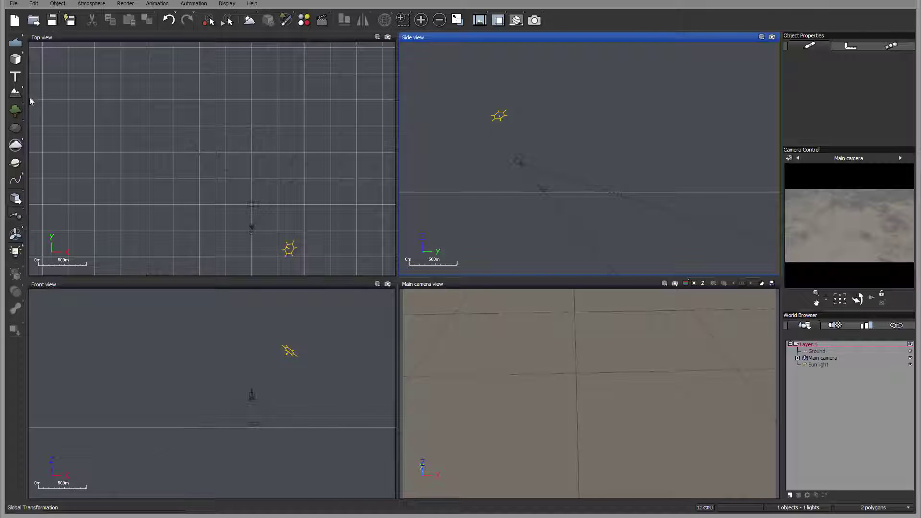
left_click(15, 95)
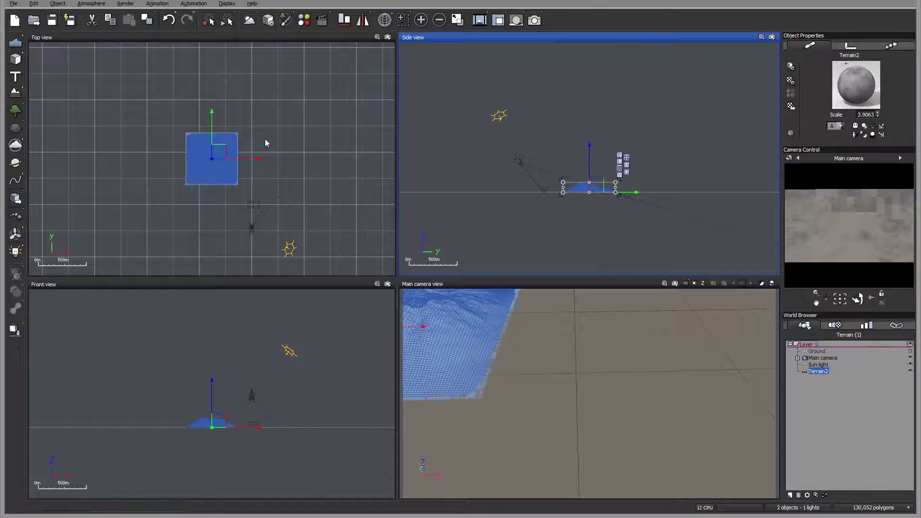
right_click_drag(264, 139, 260, 140)
left_click_drag(233, 134, 257, 160)
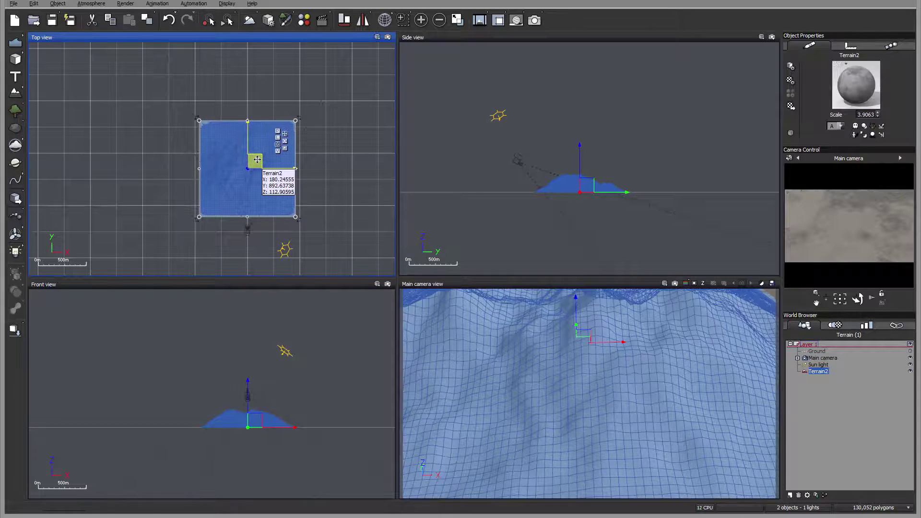
Open the new terrain for editing and raise its resolution to 2048x2048.
right_click(224, 157)
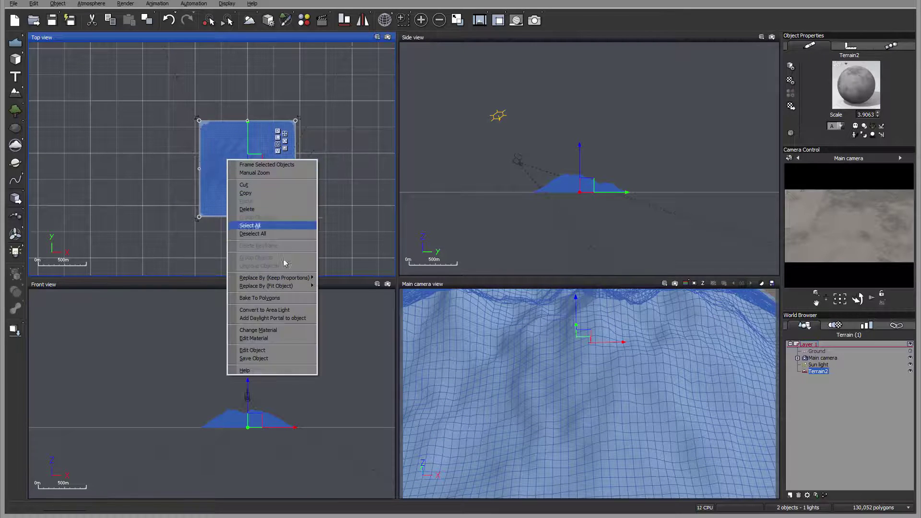
left_click(283, 350)
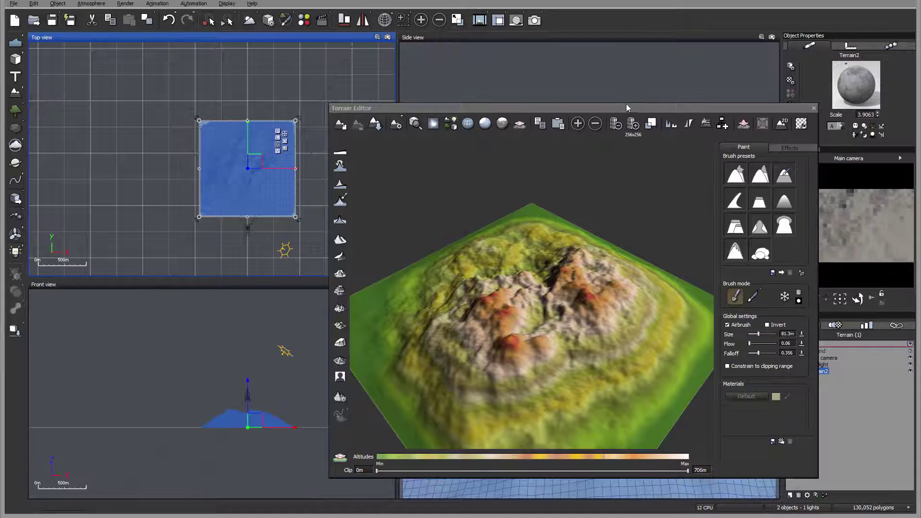
left_click_drag(624, 111, 538, 79)
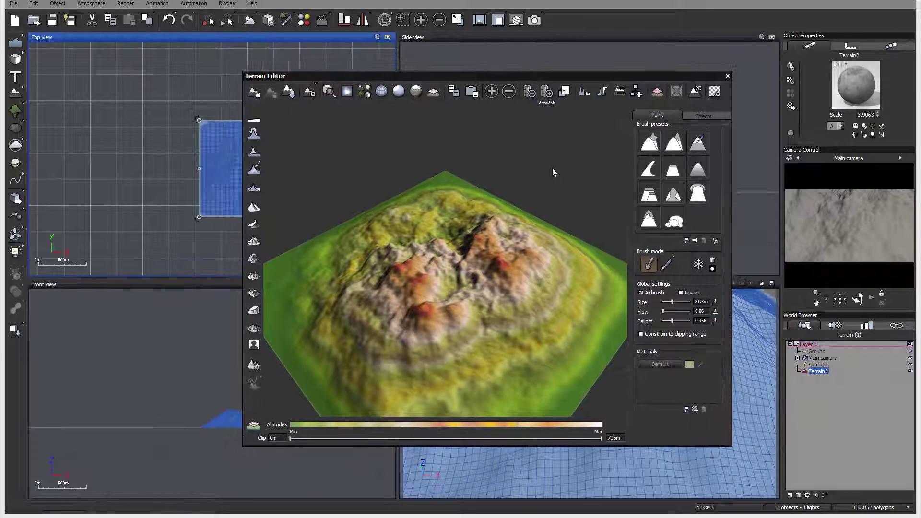
left_click(549, 95)
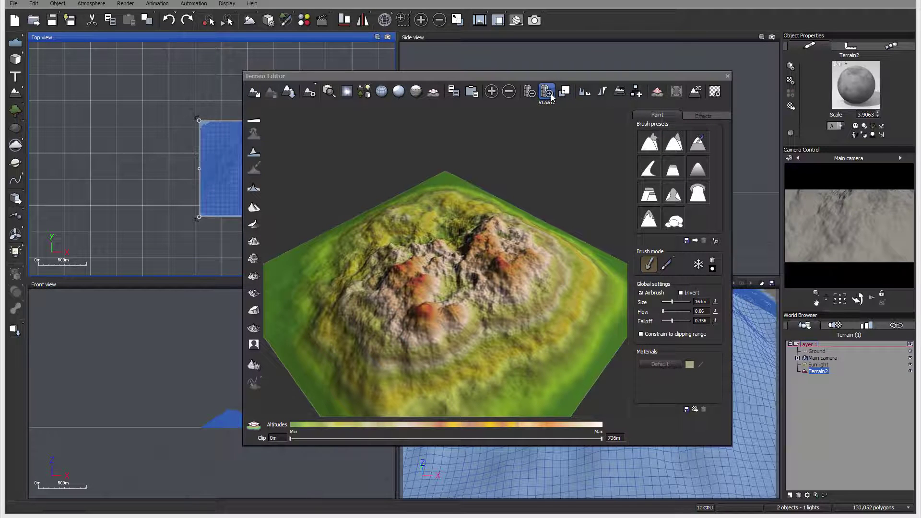
left_click(550, 96)
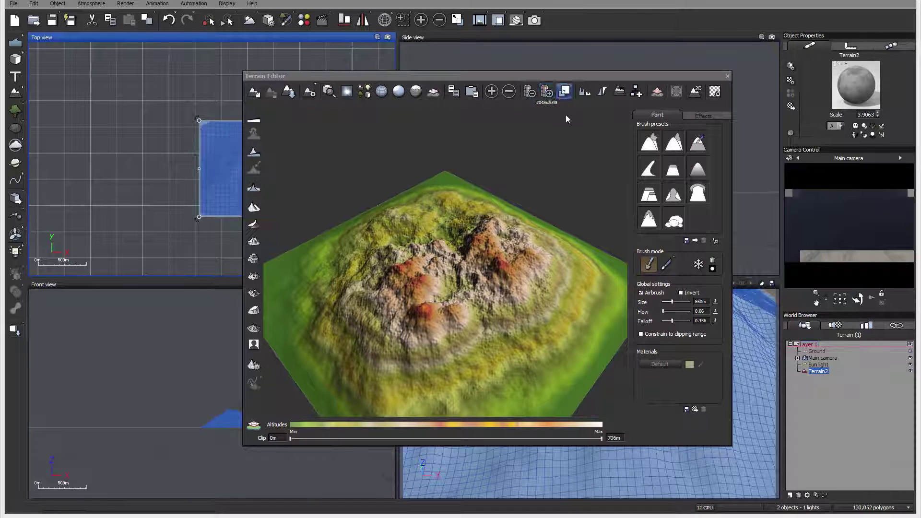
Reset the terrain to a flat surface and load 4z-heighfield.tif as the picture for importing terrain data.
left_click_drag(547, 240, 497, 252)
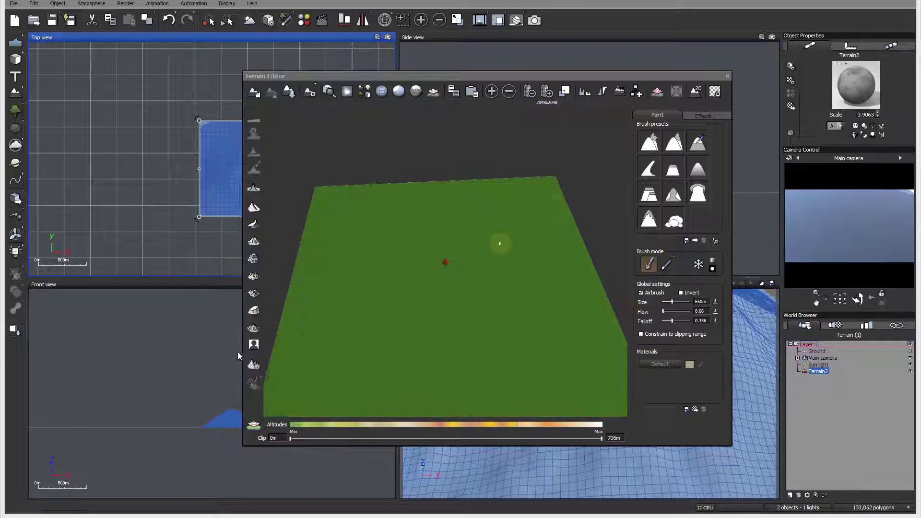
left_click(253, 344)
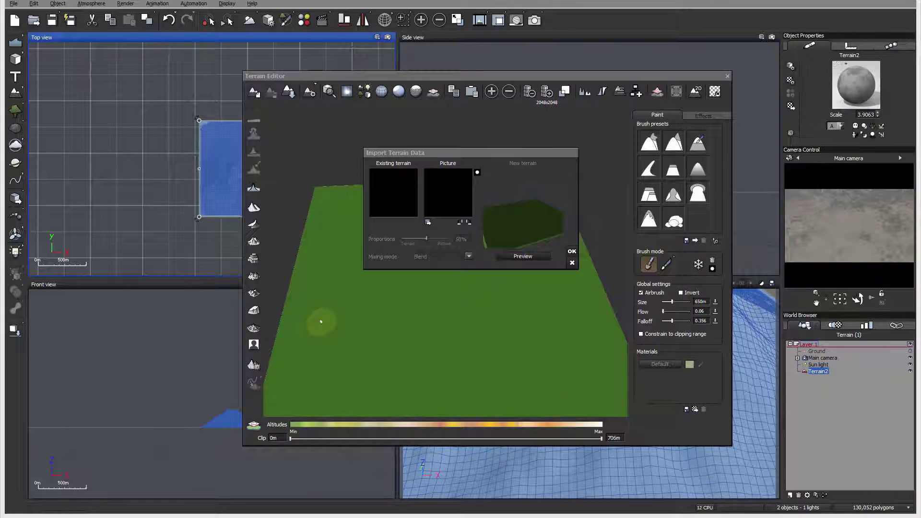
left_click(427, 222)
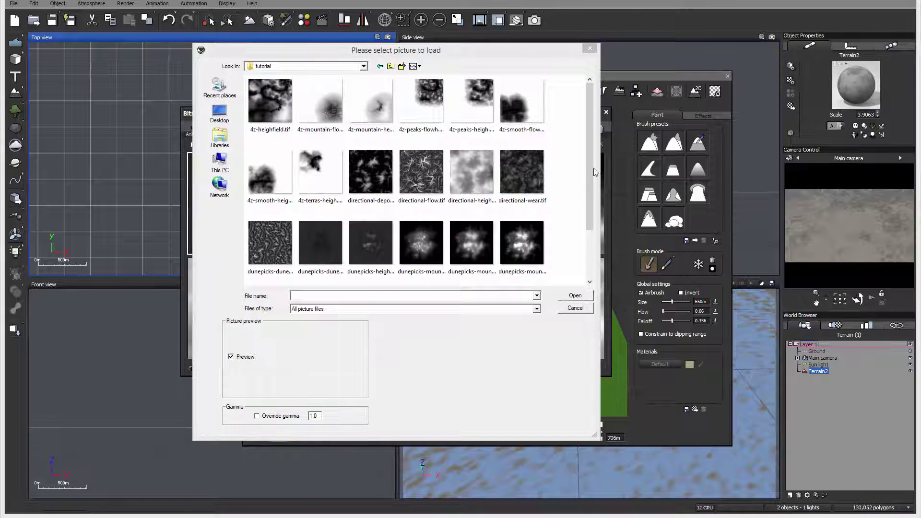
scroll(587, 192, "down", 1)
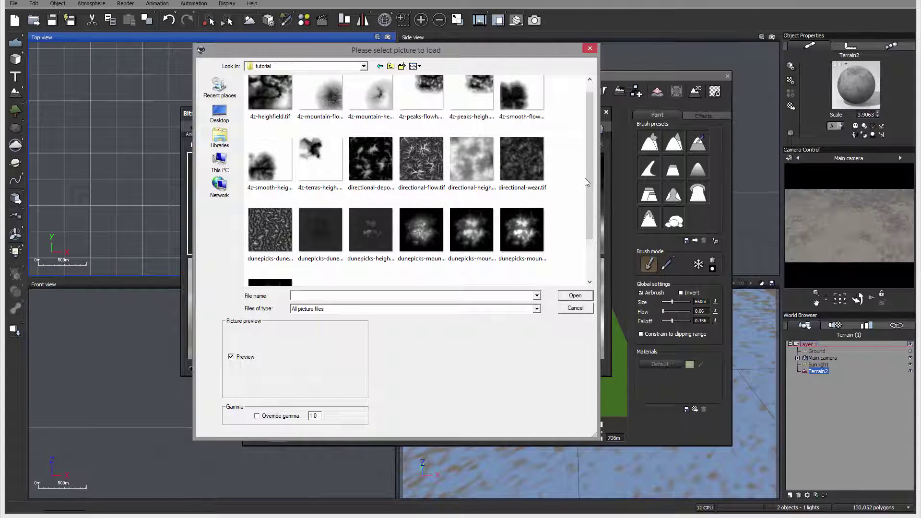
left_click_drag(590, 218, 592, 183)
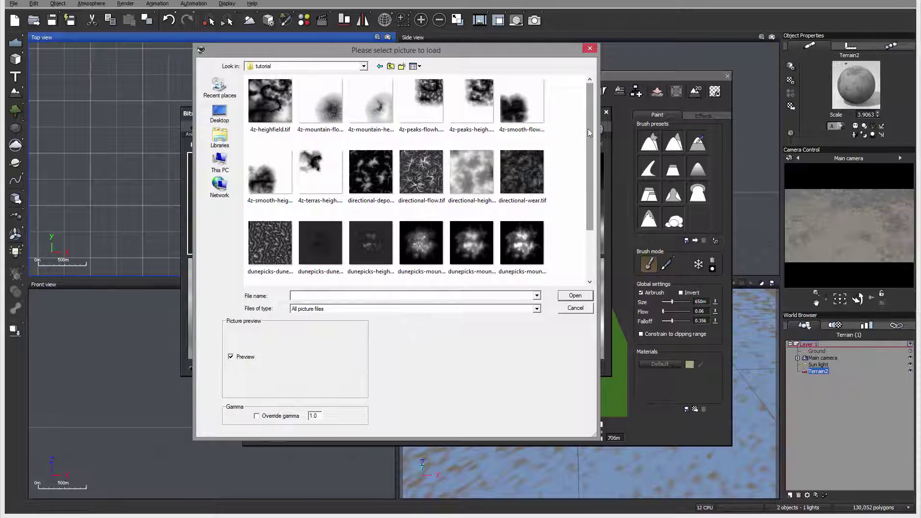
left_click(277, 110)
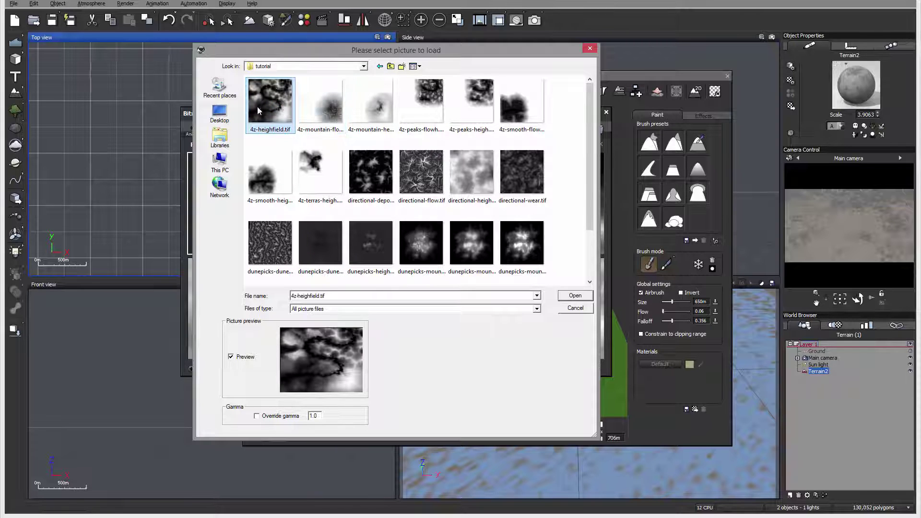
left_click(581, 298)
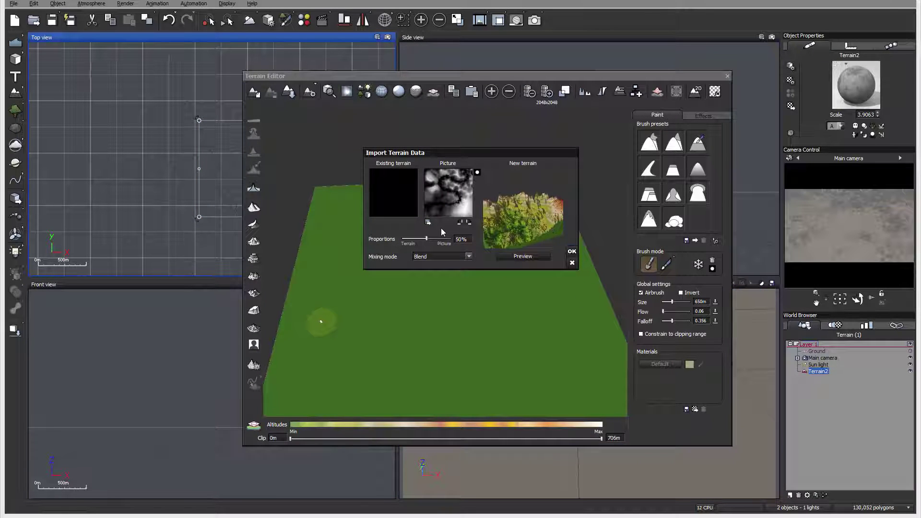
Set the import proportions to 39% in Blend mode, apply the heightfield and close the Terrain Editor.
left_click_drag(426, 239, 421, 238)
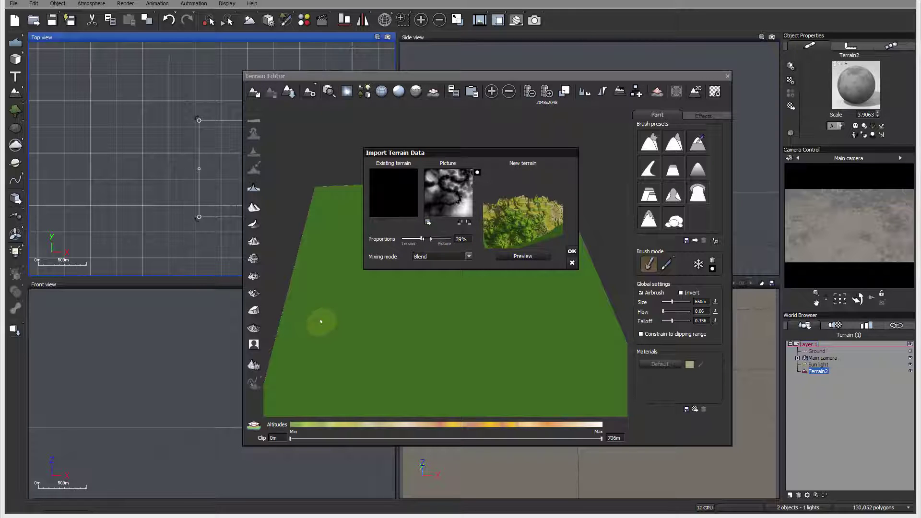
left_click(572, 252)
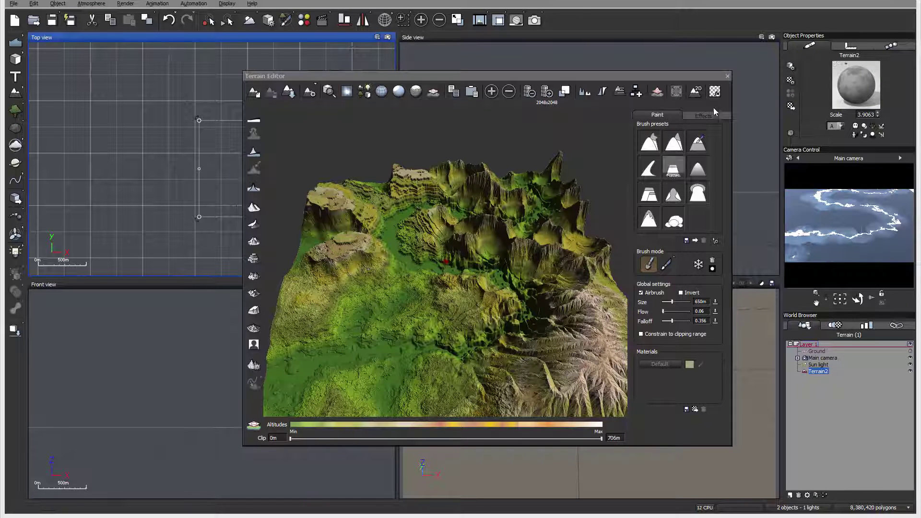
left_click(729, 75)
Scale the terrain down vertically in the side view to a little over half its height.
left_click(557, 179)
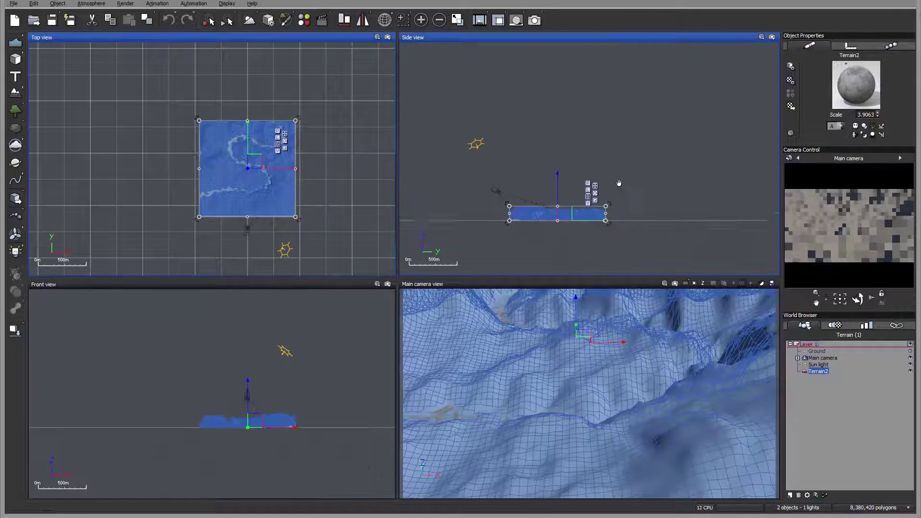
scroll(557, 179, "up", 5)
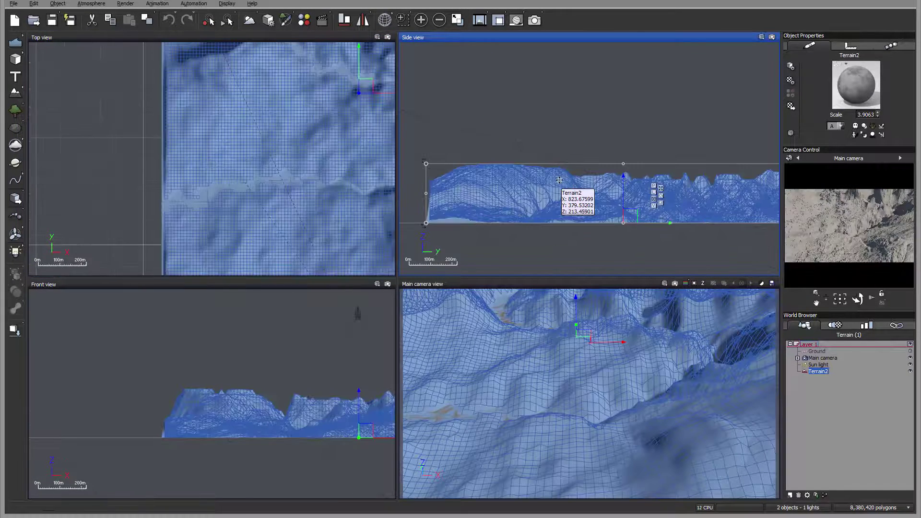
left_click_drag(623, 165, 623, 190)
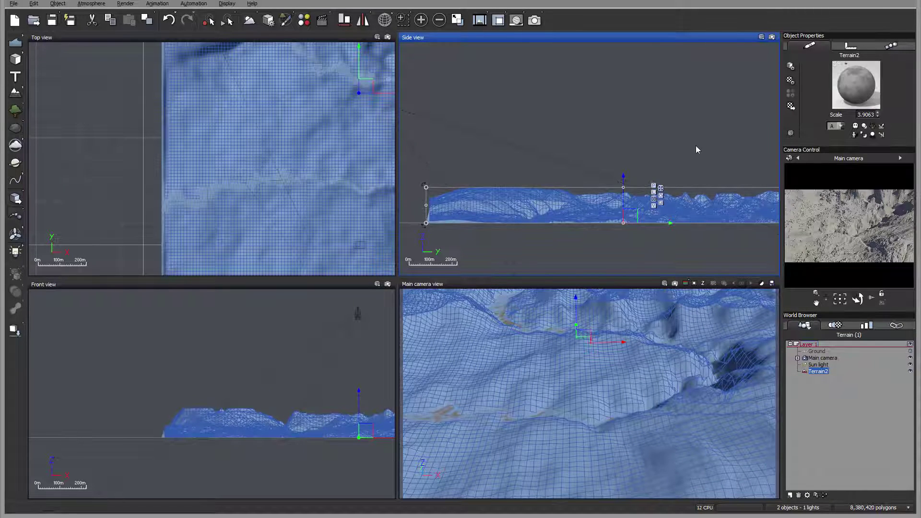
Move the main camera up and back to a height of 961.3 m and rotate it slightly to frame the terrain.
left_click(823, 358)
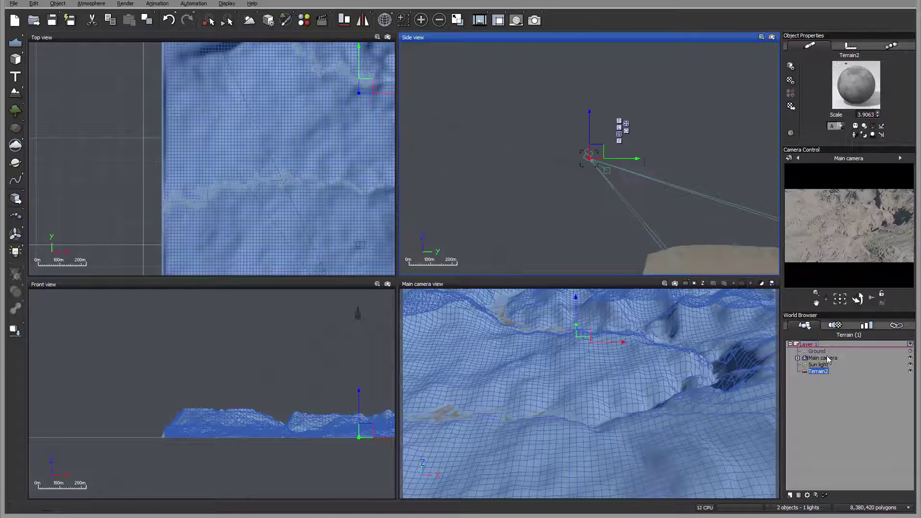
scroll(540, 143, "down", 5)
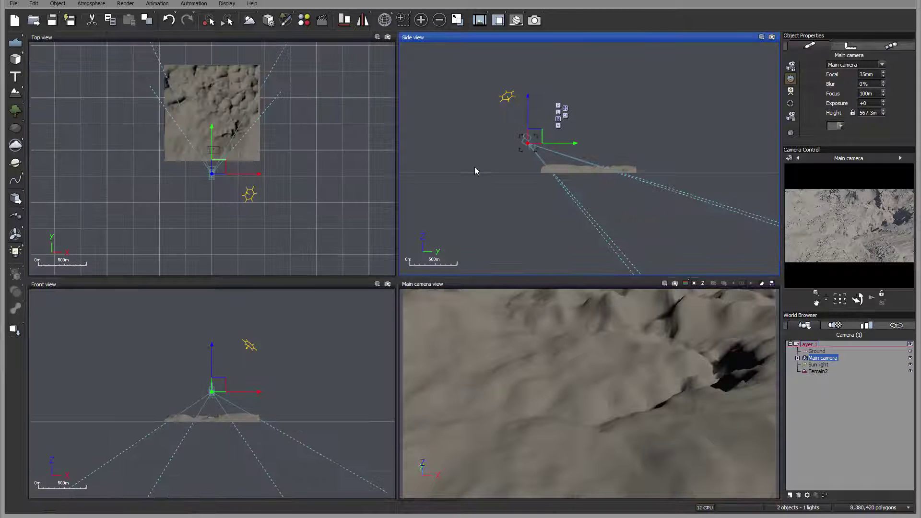
left_click_drag(526, 129, 516, 115)
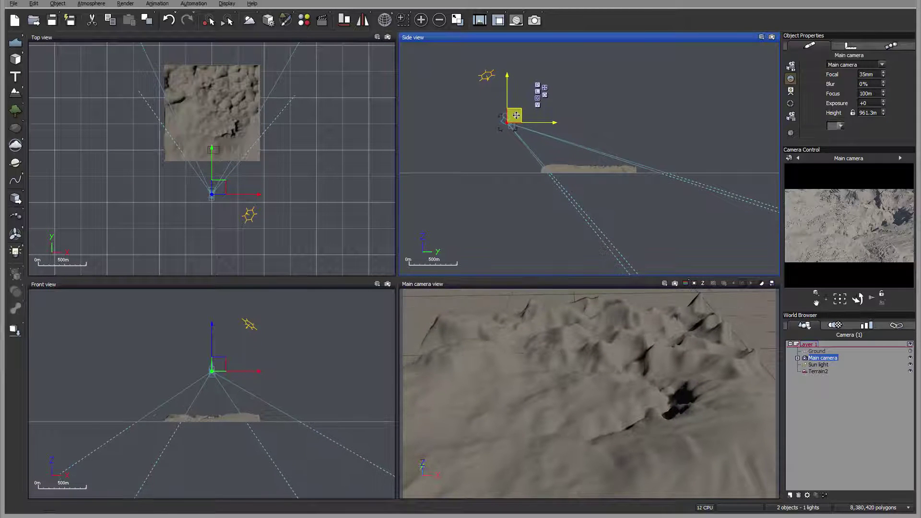
left_click_drag(857, 298, 866, 300)
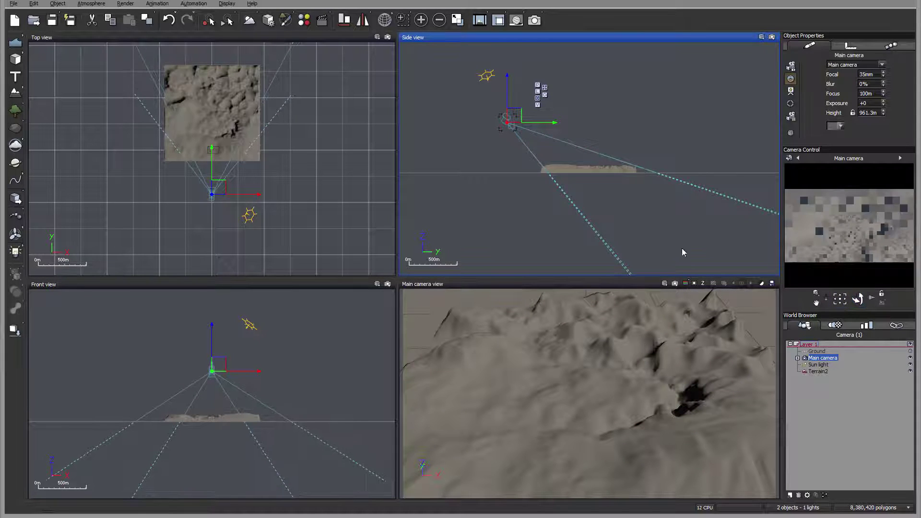
Raise the terrain slightly in the side view and drop it back onto the ground.
scroll(595, 168, "up", 5)
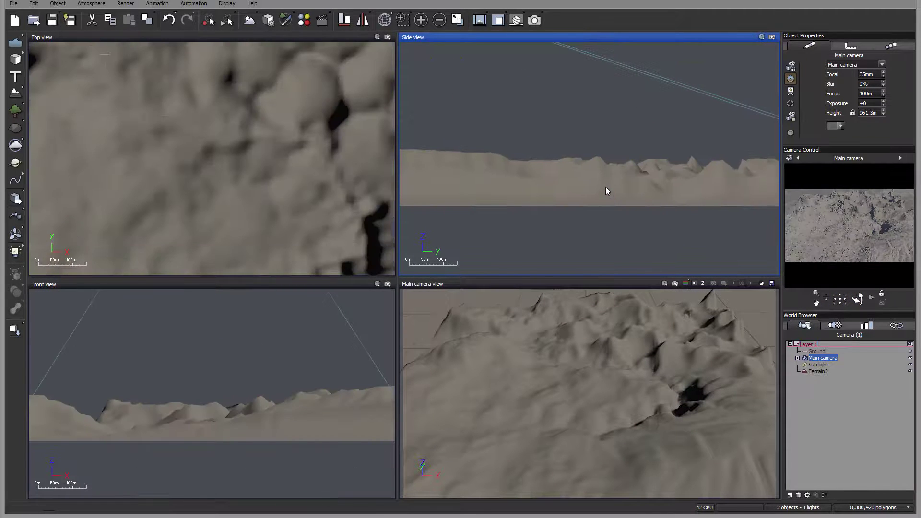
left_click(605, 186)
left_click_drag(594, 161, 594, 155)
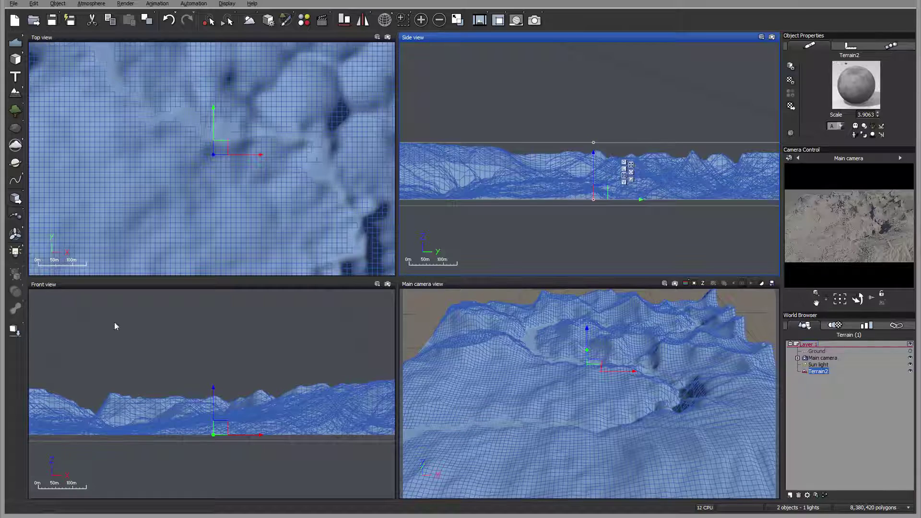
left_click(15, 330)
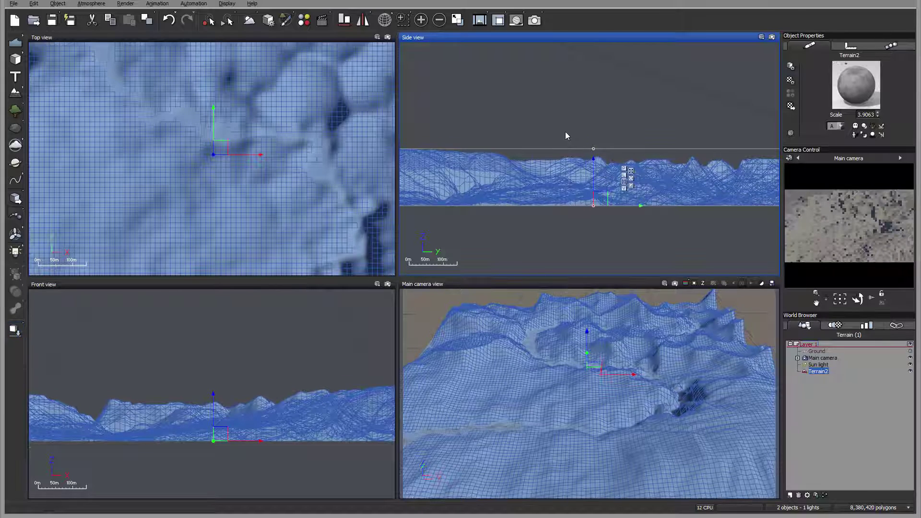
Replace the ground plane's material with the plain white one from the Basic collection, and reselect the terrain.
scroll(564, 128, "down", 3)
right_click_drag(557, 93, 500, 116)
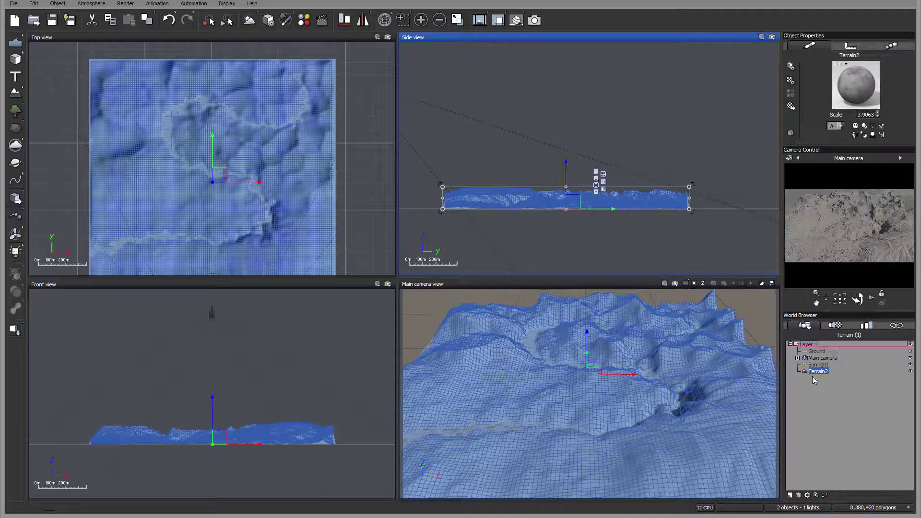
left_click(816, 351)
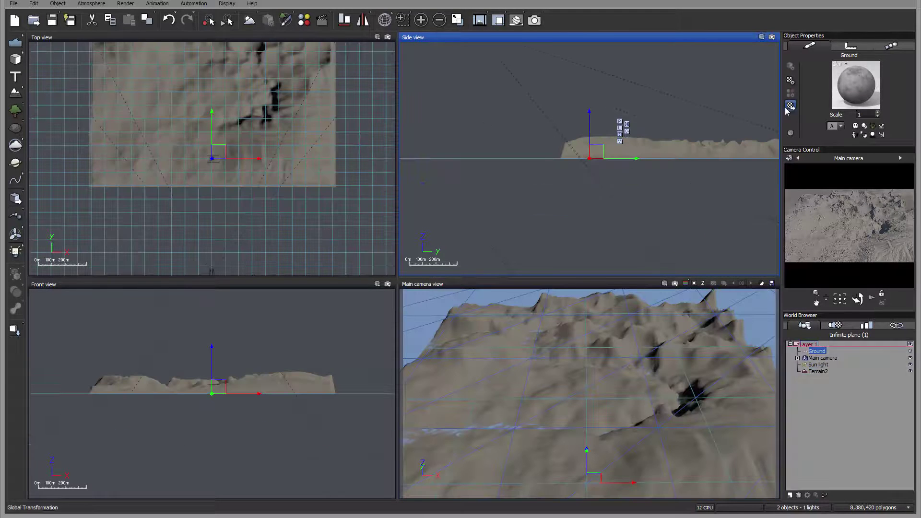
left_click(856, 84)
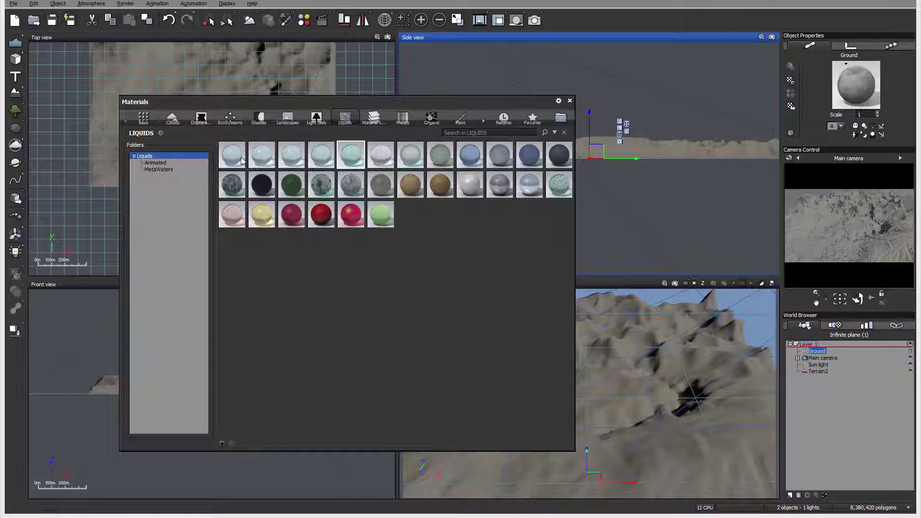
left_click(171, 120)
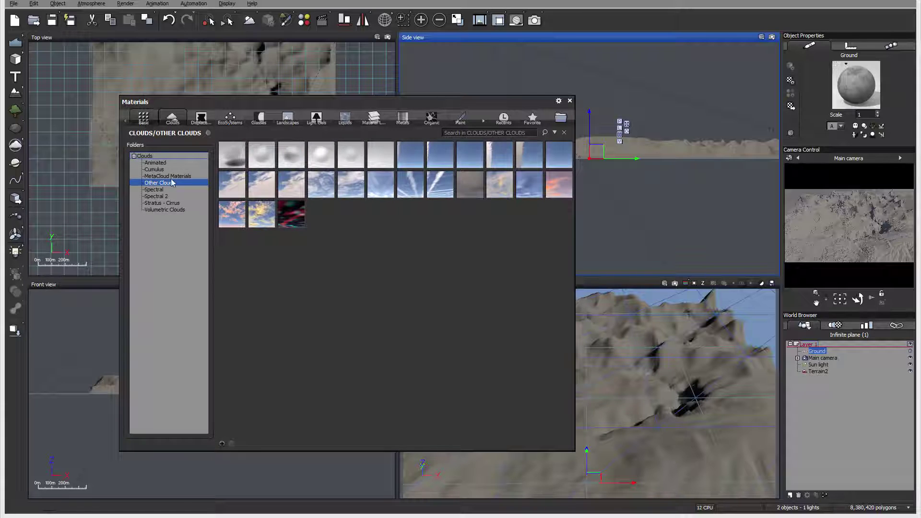
left_click(144, 118)
double_click(291, 154)
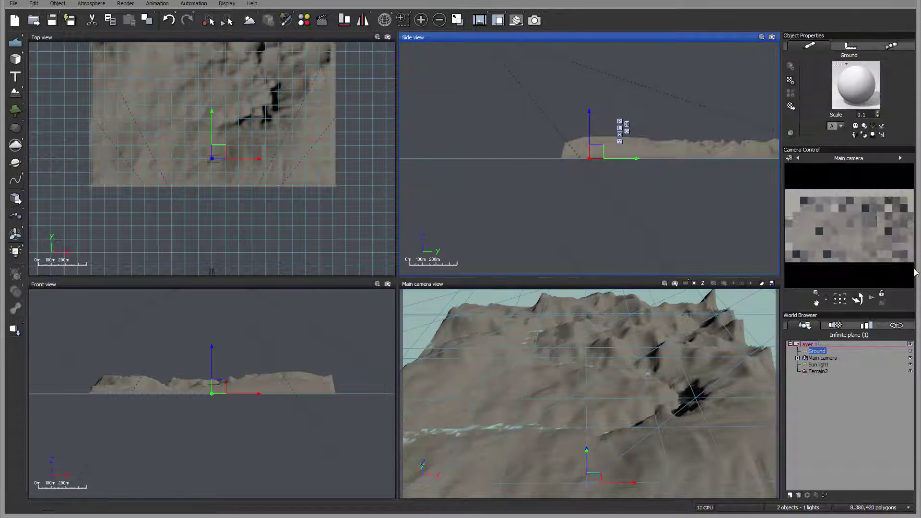
left_click(764, 146)
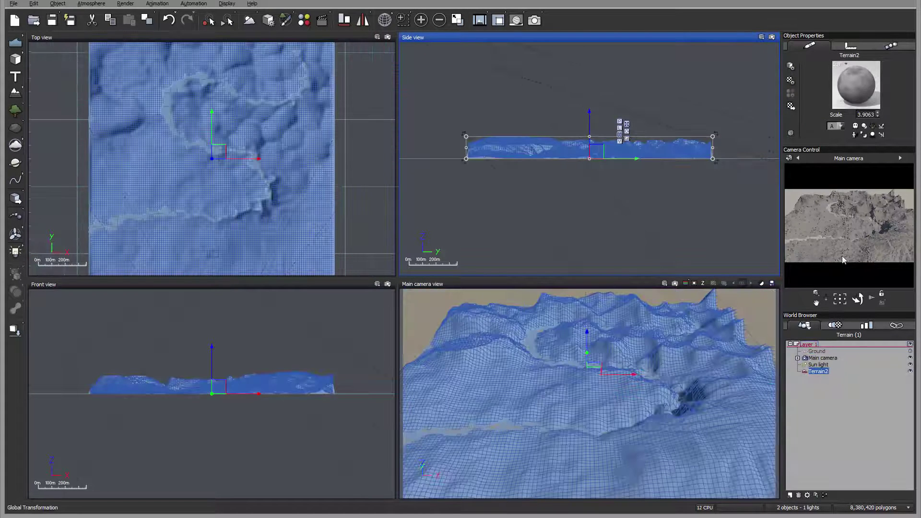
Replace the terrain's material with the plain flat white one, and test-render the main camera view at 800x450.
left_click(790, 106)
double_click(291, 152)
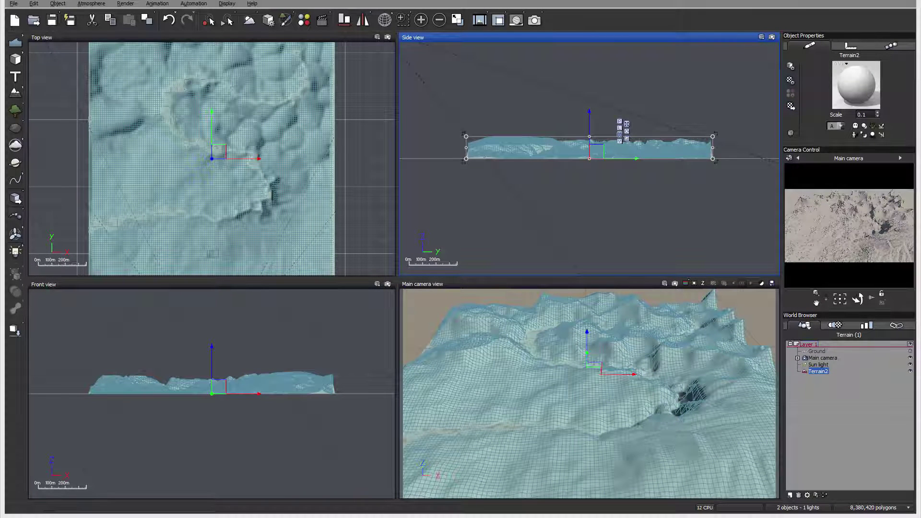
left_click(534, 20)
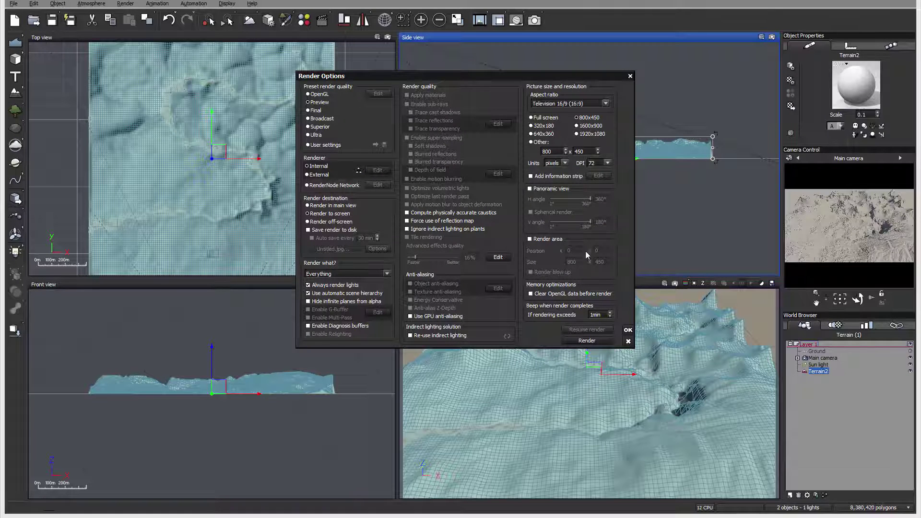
left_click(586, 341)
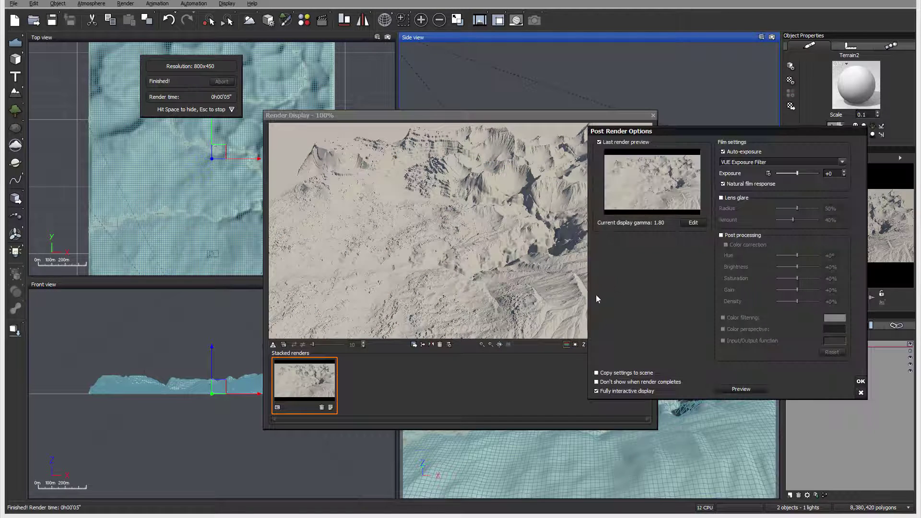
key("Return")
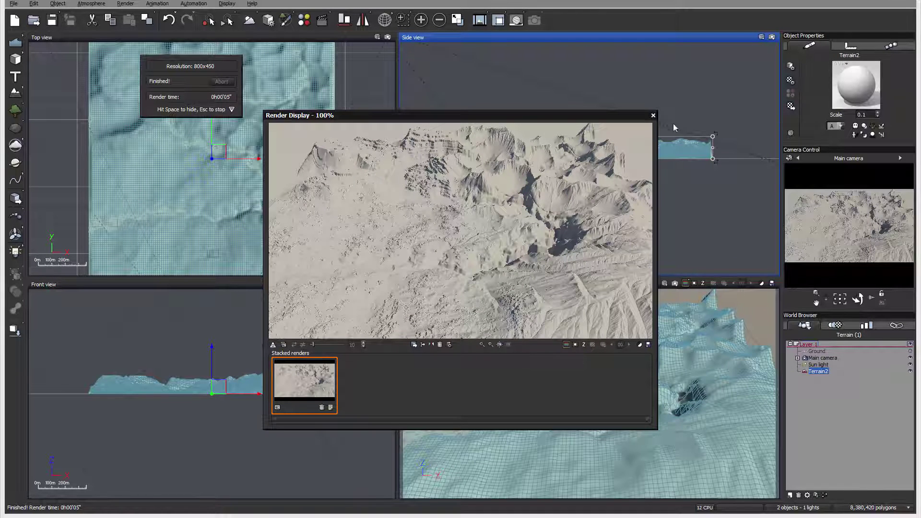
left_click(653, 115)
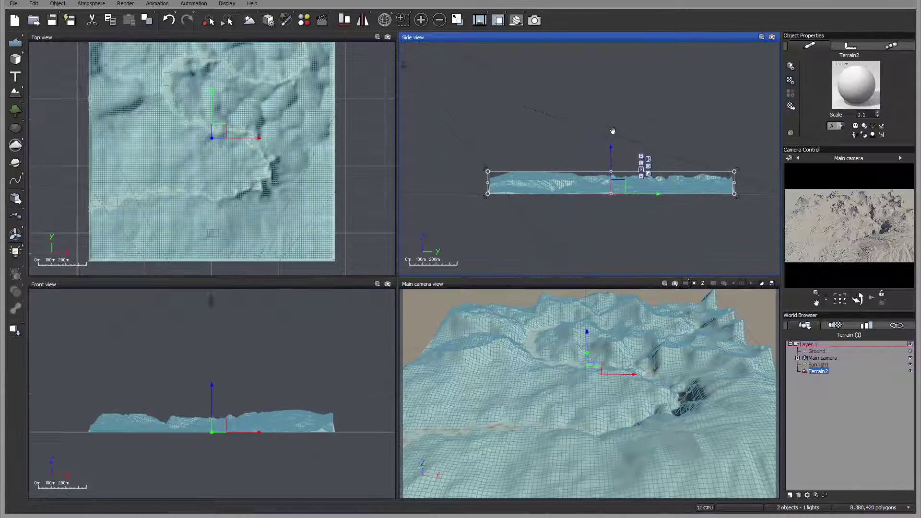
Set the terrain material's overall color to light orange, about RGB 224, 142, 88, and add a new layer on top of it.
mouse_move(657, 215)
right_mouse_down()
mouse_move(668, 170)
mouse_move(657, 199)
right_mouse_up()
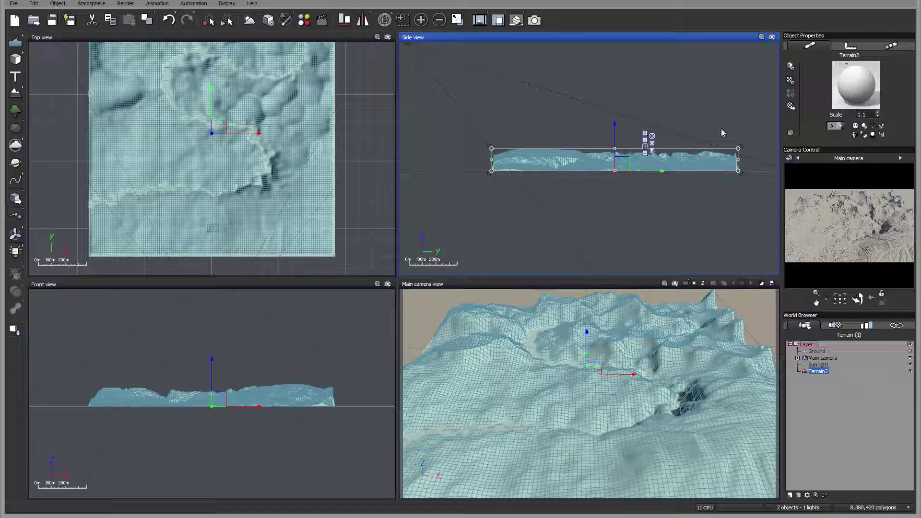
double_click(859, 75)
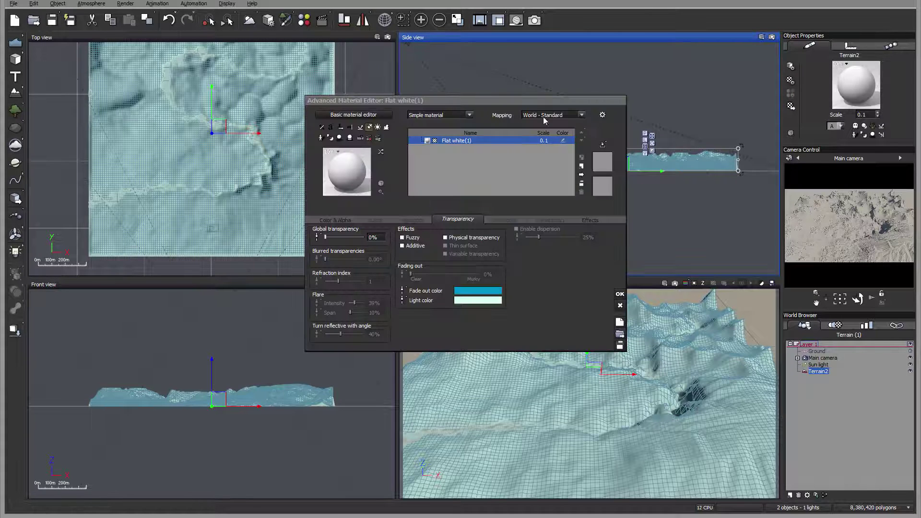
left_click_drag(529, 102, 503, 148)
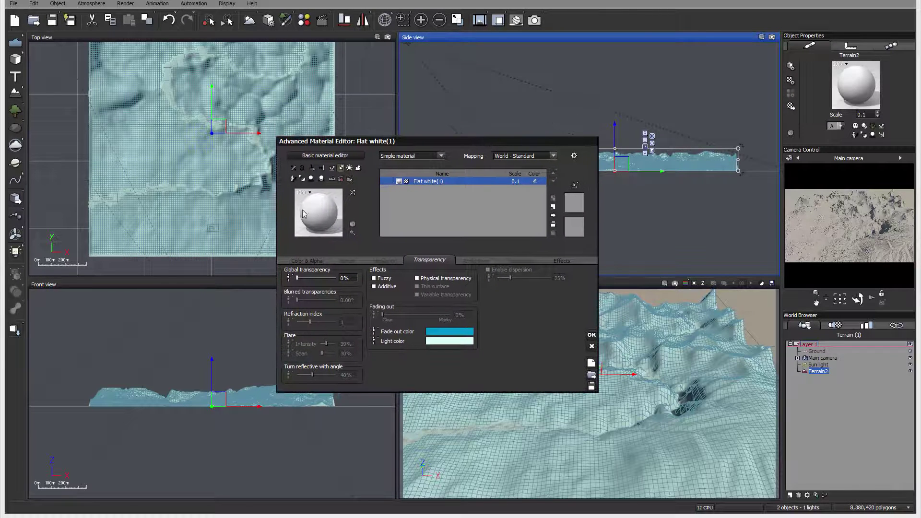
left_click(318, 261)
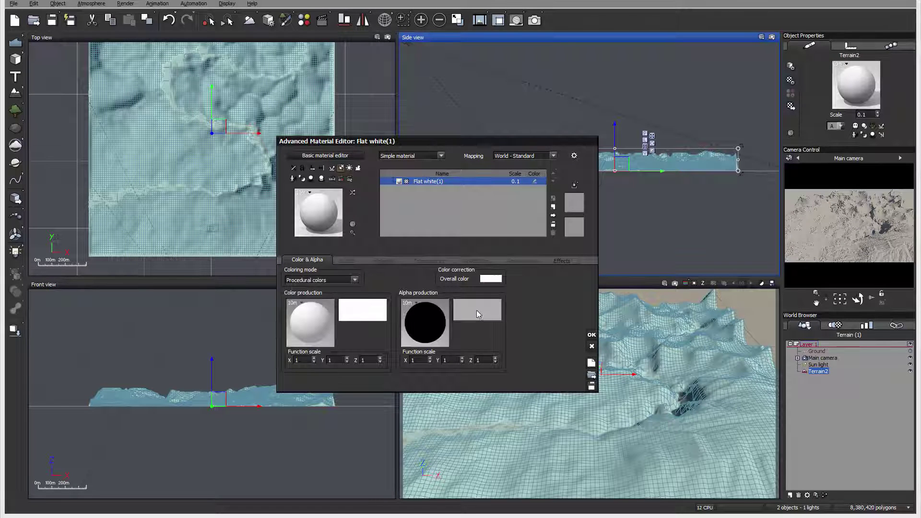
left_click(491, 279)
mouse_move(498, 279)
left_mouse_down()
mouse_move(468, 254)
mouse_move(464, 265)
mouse_move(467, 256)
left_mouse_up()
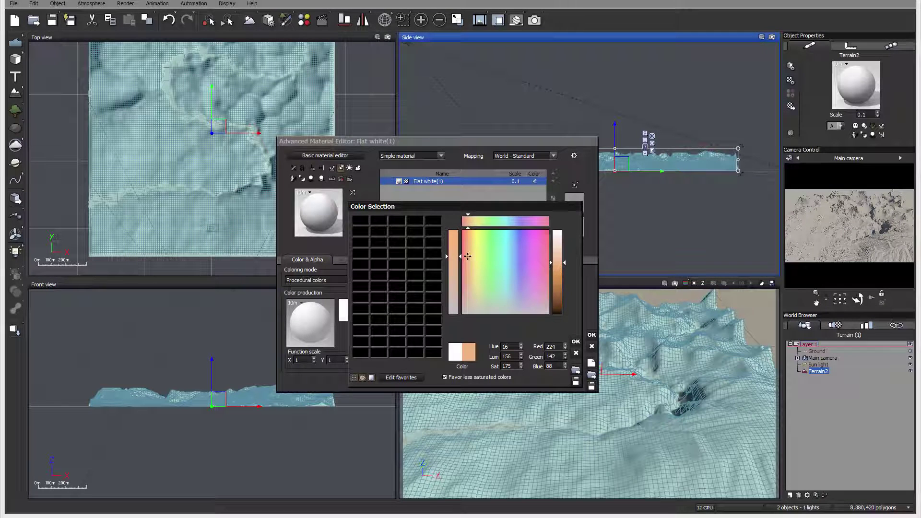
left_click(575, 341)
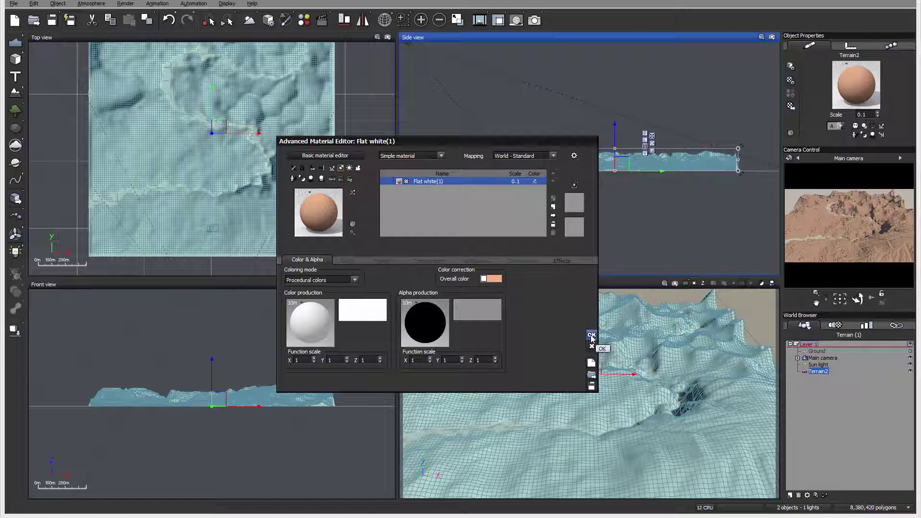
left_click(553, 206)
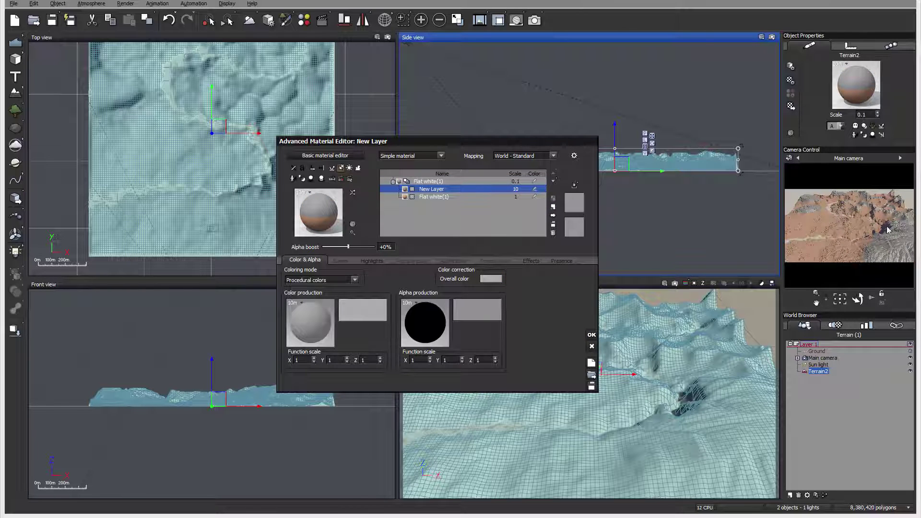
left_click(591, 334)
Move the main camera back and sideways toward positive X in the top view to frame the terrain's front corner.
left_click(827, 358)
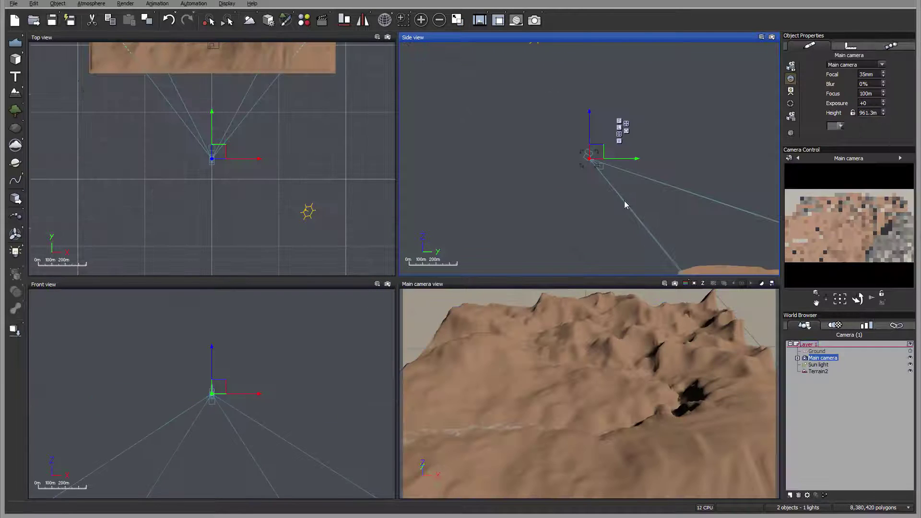
left_click_drag(214, 221, 255, 250)
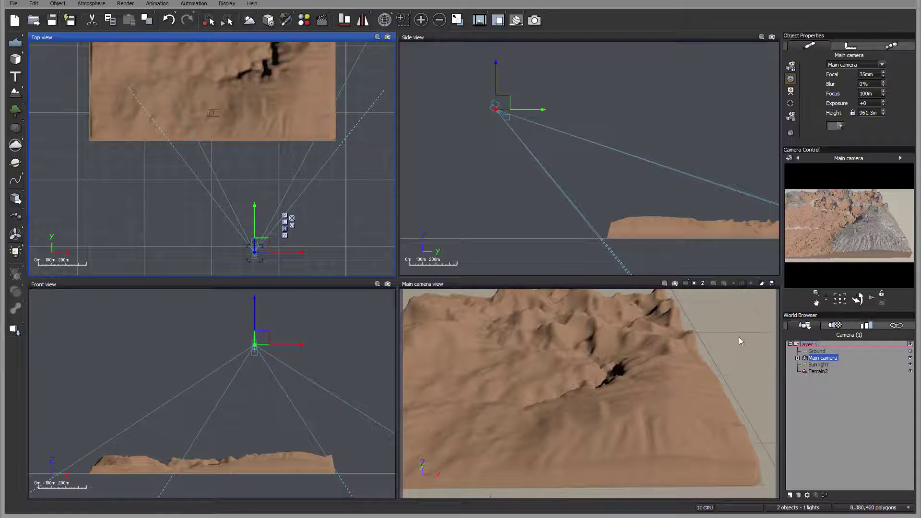
Set the scale of both the terrain material's new layer and the whole layered material to 1.
left_click(820, 372)
double_click(849, 94)
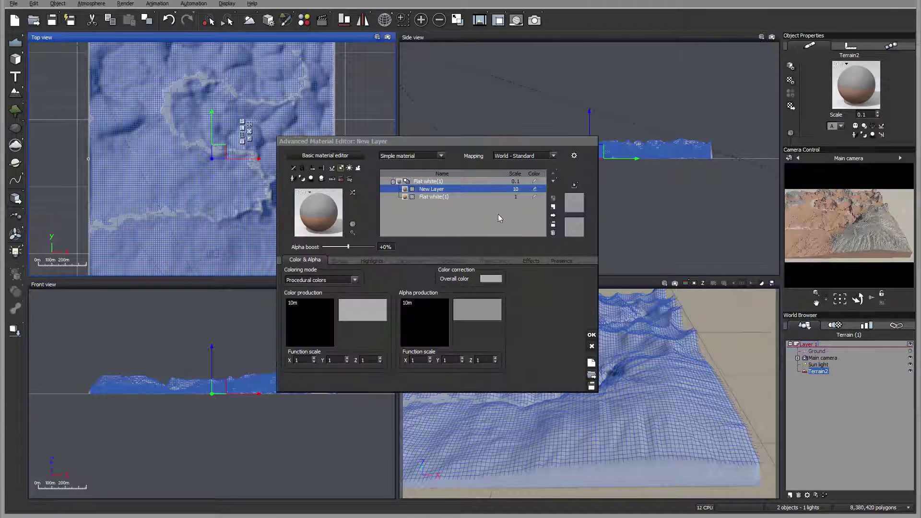
left_click(518, 189)
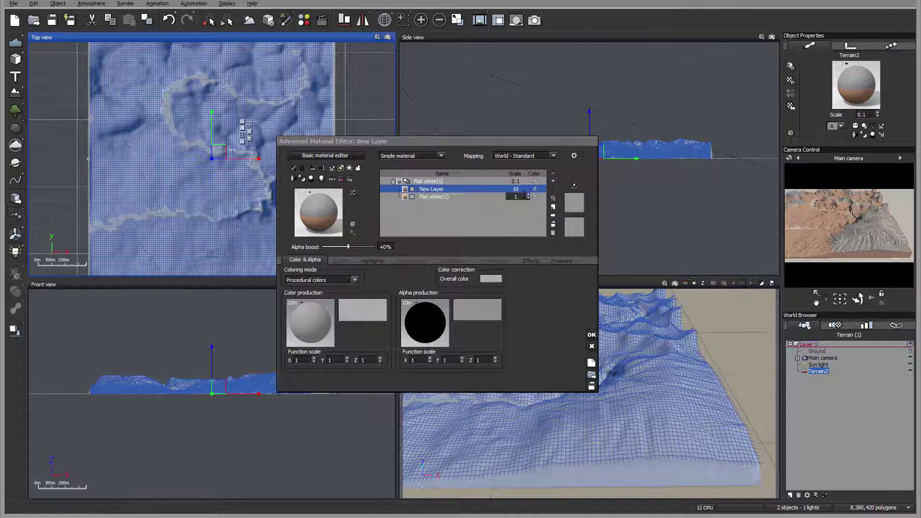
double_click(525, 192)
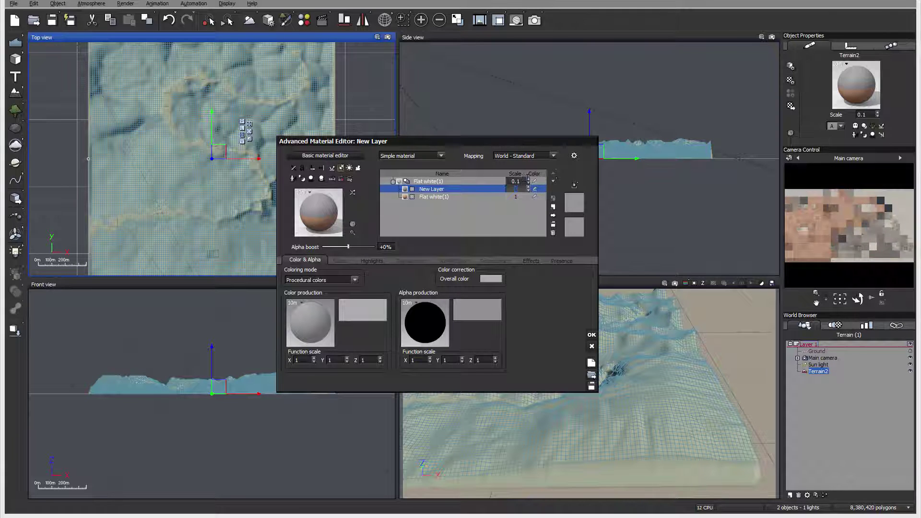
left_click(529, 181)
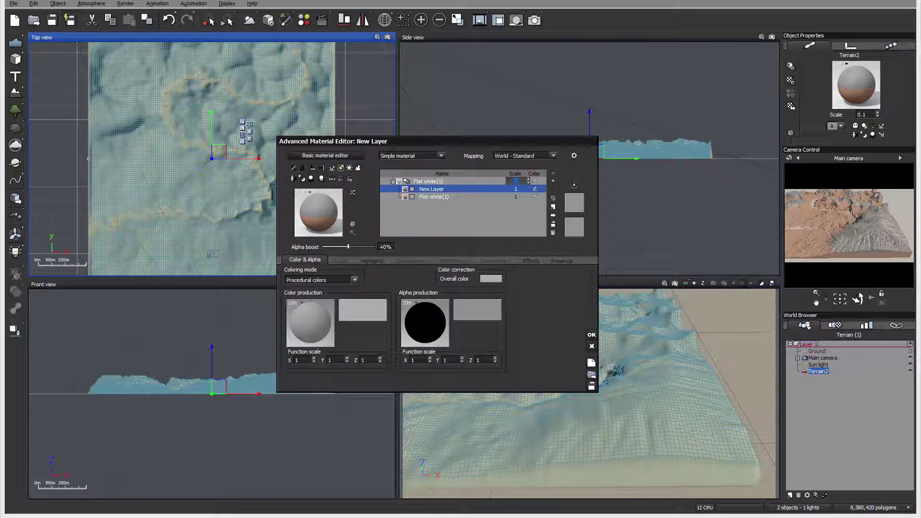
left_click(528, 179)
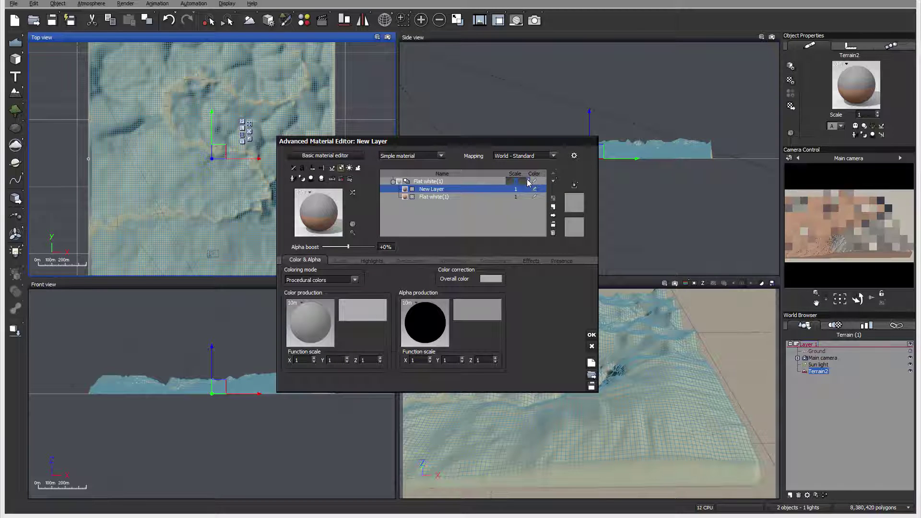
Rename the new material layer as mountain and set its mapping to Object - Parametric.
double_click(452, 189)
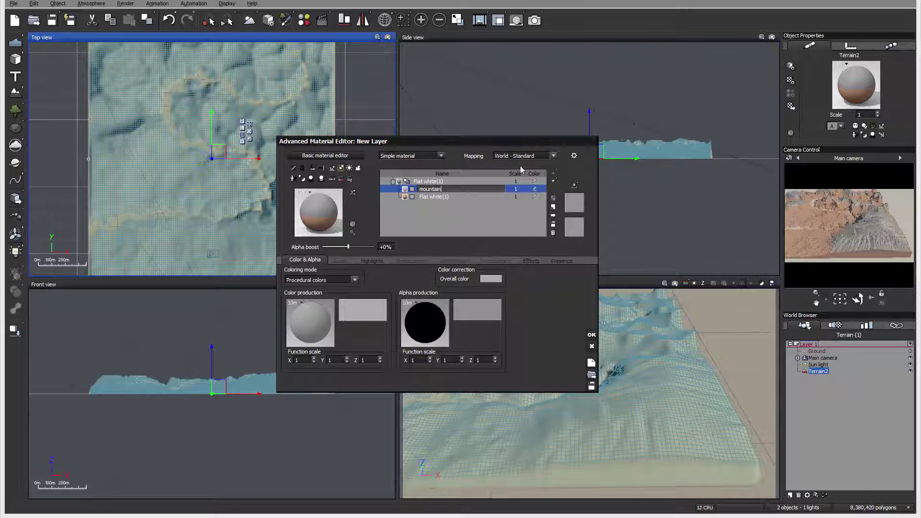
left_click(552, 155)
left_click(538, 211)
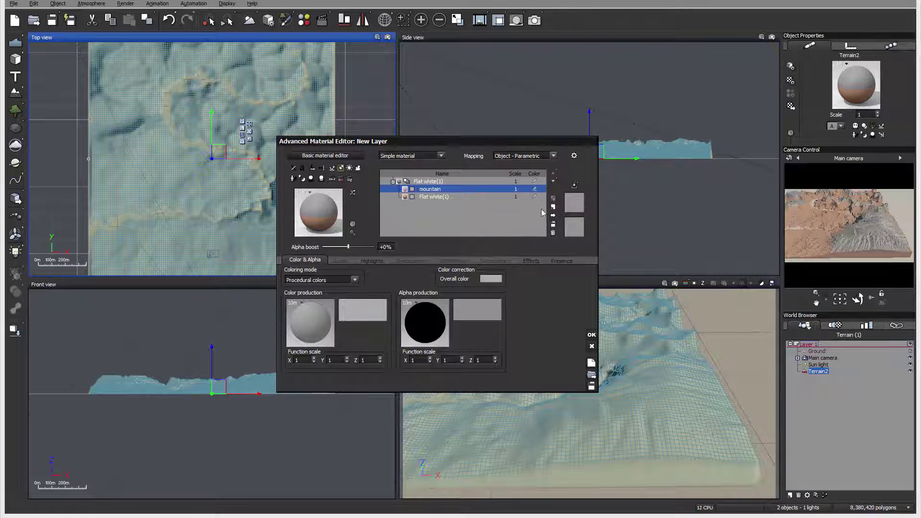
Extend the mountain layer's altitude range down to -1 so it covers the whole terrain.
left_click(560, 260)
left_click_drag(408, 278, 380, 278)
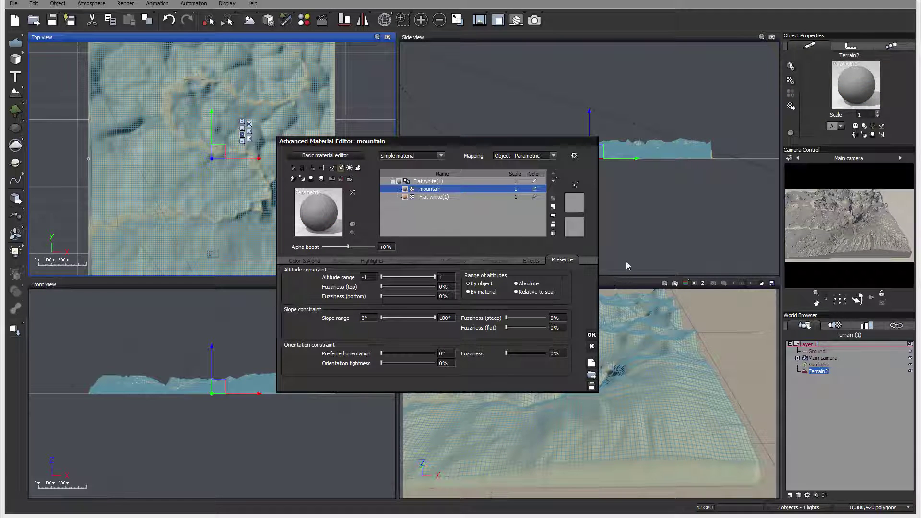
Set the mountain layer's overall color to blue, about RGB 59, 148, 196.
left_click(302, 260)
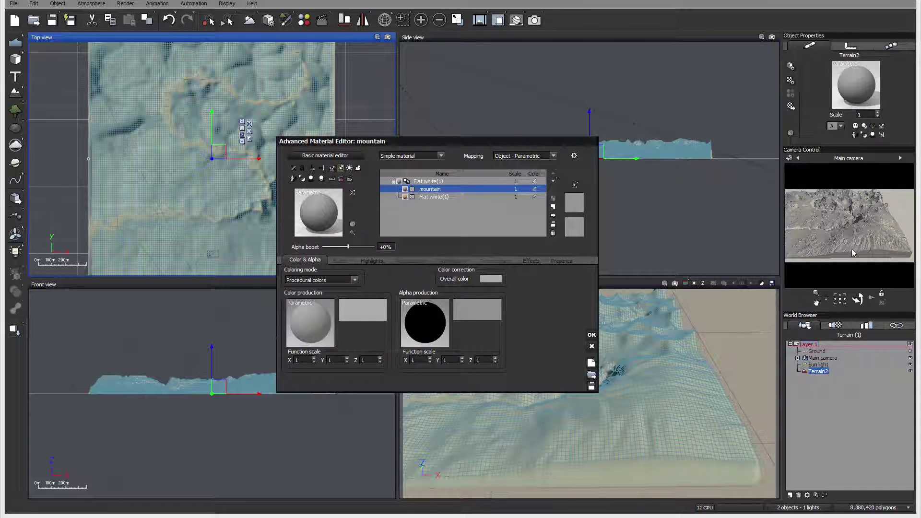
left_click(342, 279)
left_click(337, 295)
left_click(499, 278)
left_click_drag(488, 315, 515, 272)
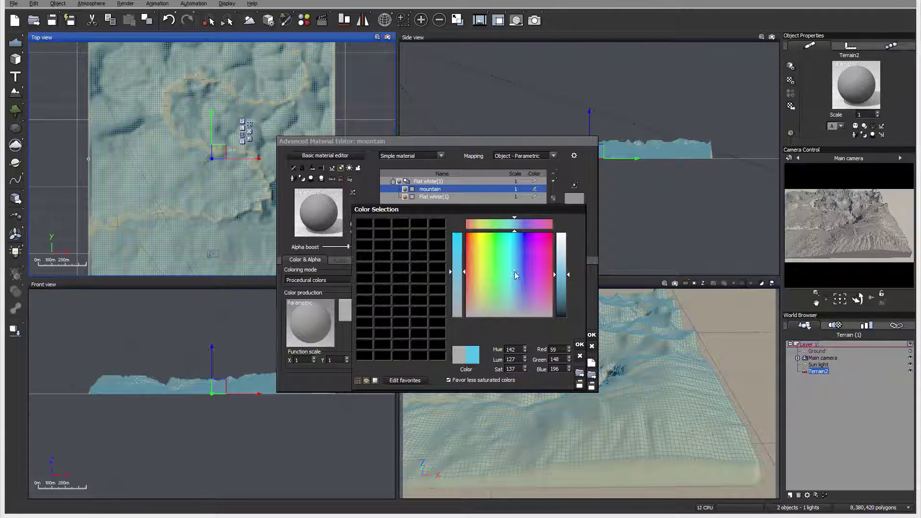
left_click(579, 344)
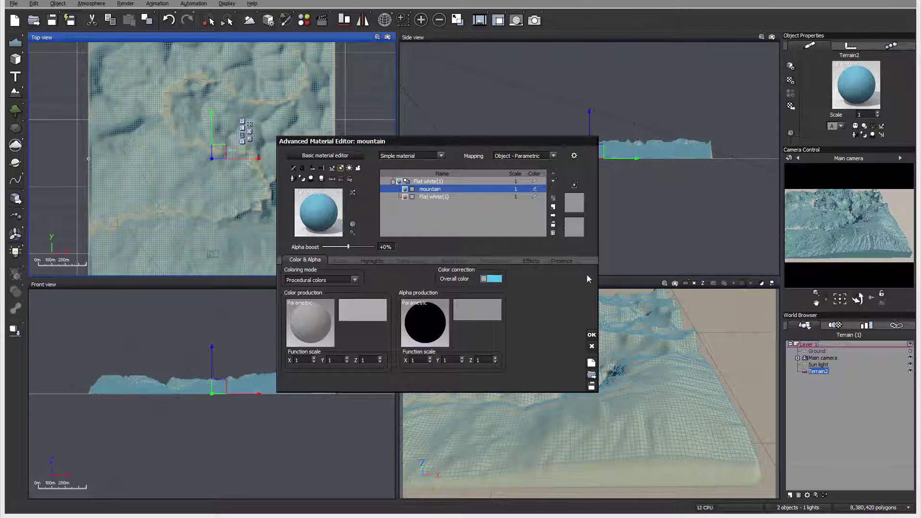
Reduce the mountain layer's highlight global size to 14%.
left_click(372, 261)
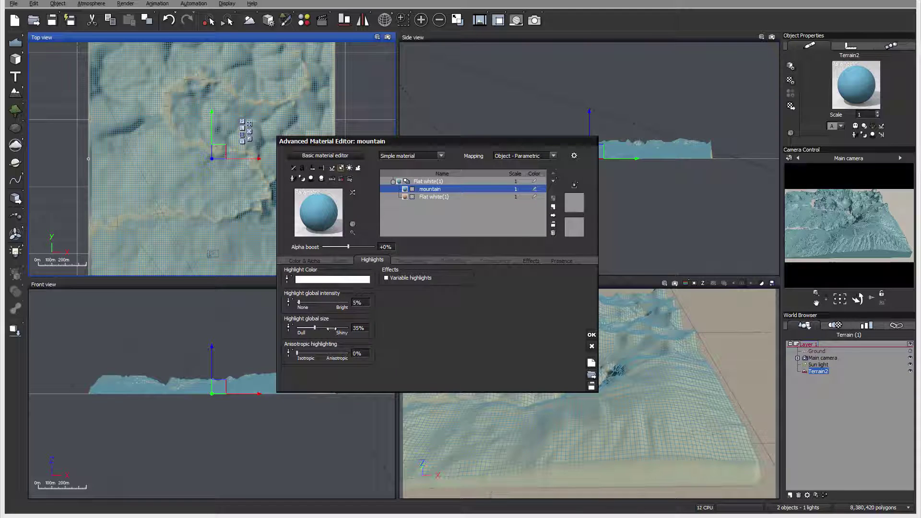
left_click_drag(324, 329, 317, 329)
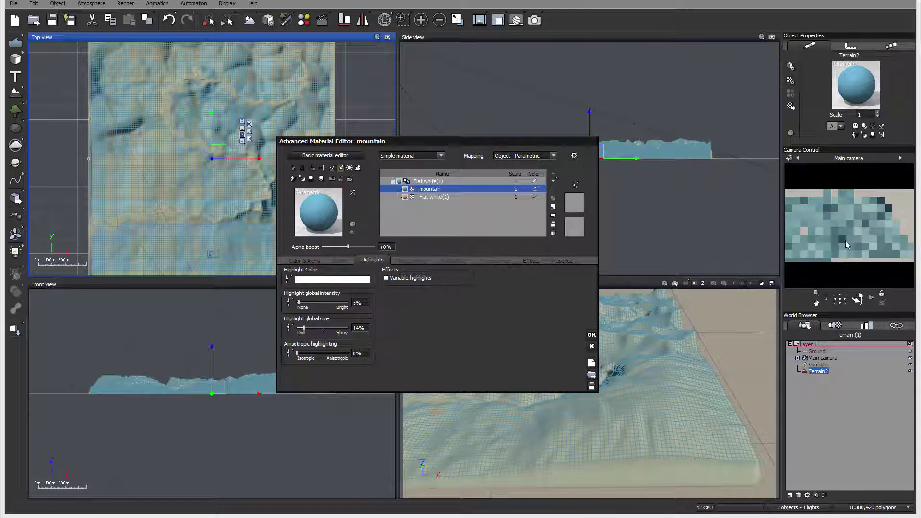
Set the mountain layer's global transparency to 100% and enable variable transparency.
left_click(503, 261)
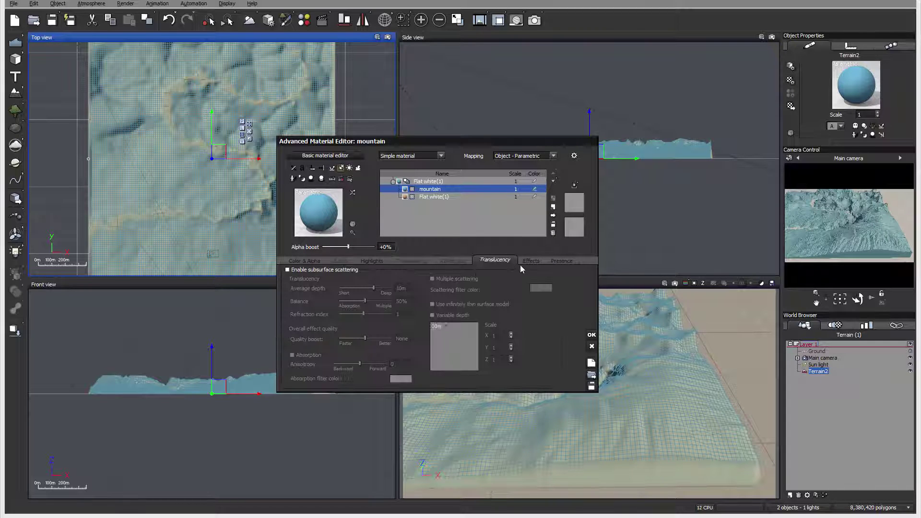
left_click(421, 261)
left_click_drag(302, 279, 335, 278)
left_click(417, 294)
Edit the transparency production function, adding a Projected Texture Map node and connecting it to the Transparency output.
right_click(549, 320)
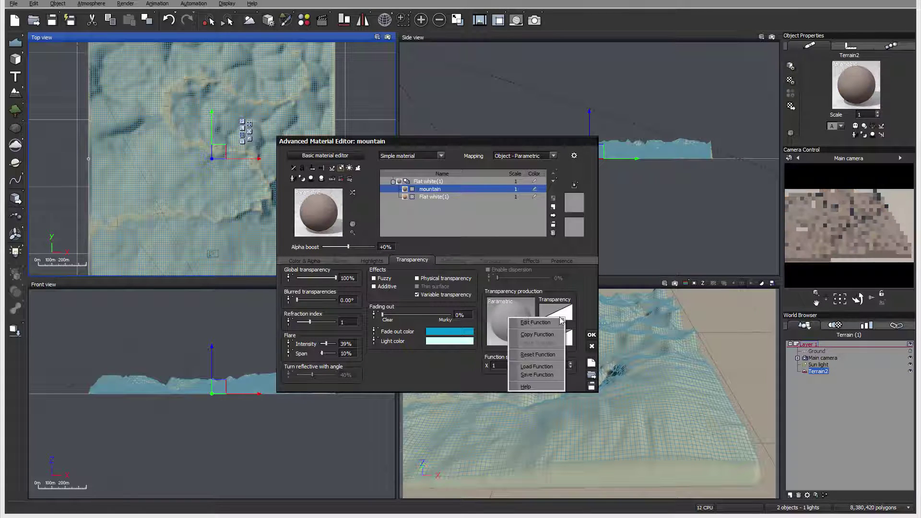
left_click(556, 324)
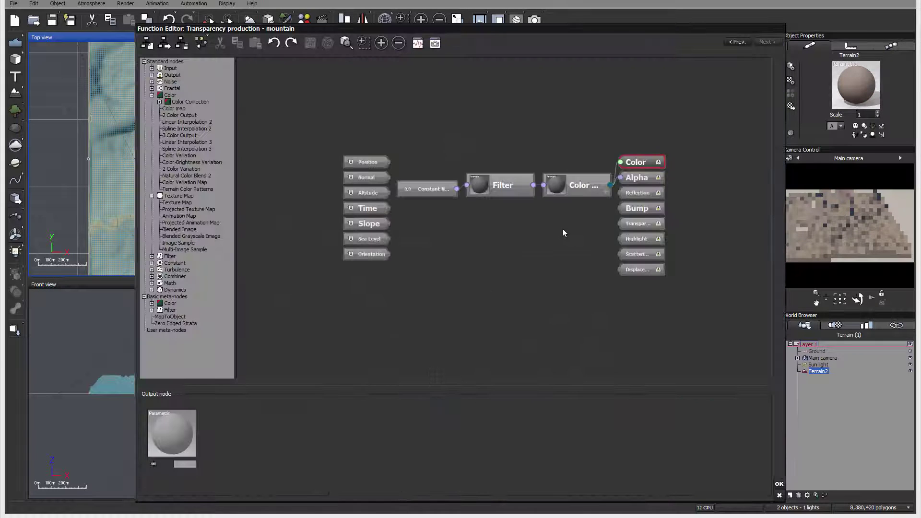
right_click(452, 241)
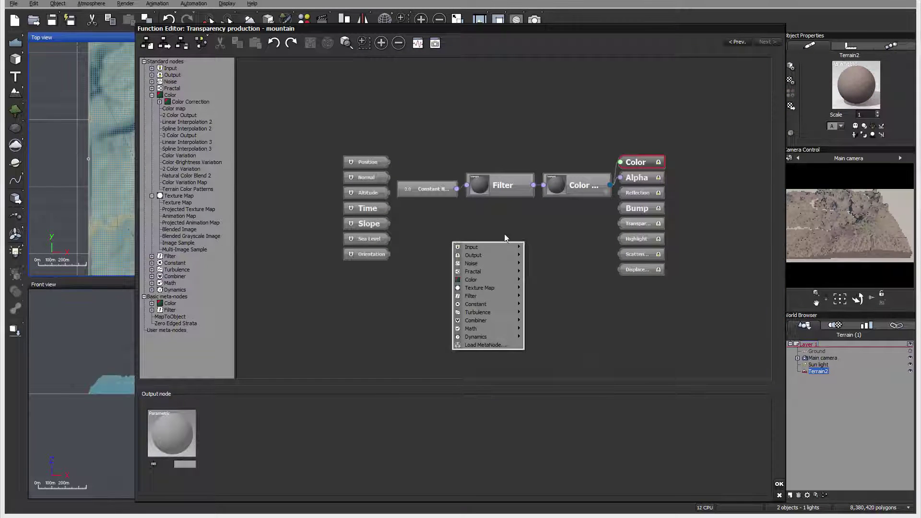
mouse_move(493, 275)
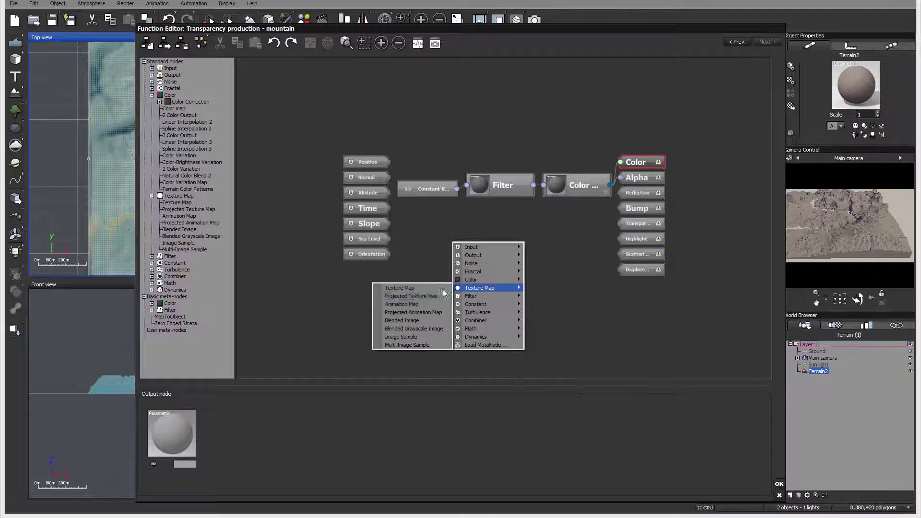
left_click(424, 296)
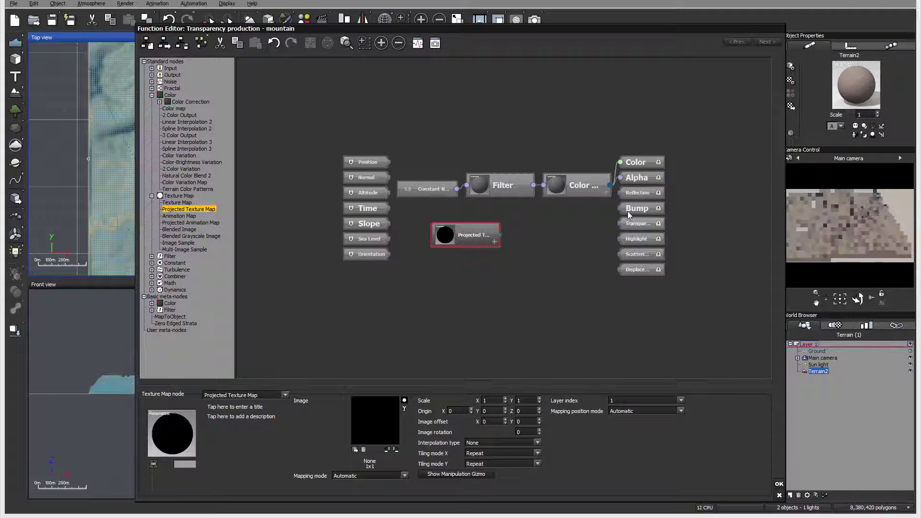
left_click_drag(618, 223, 451, 234)
left_click(527, 240)
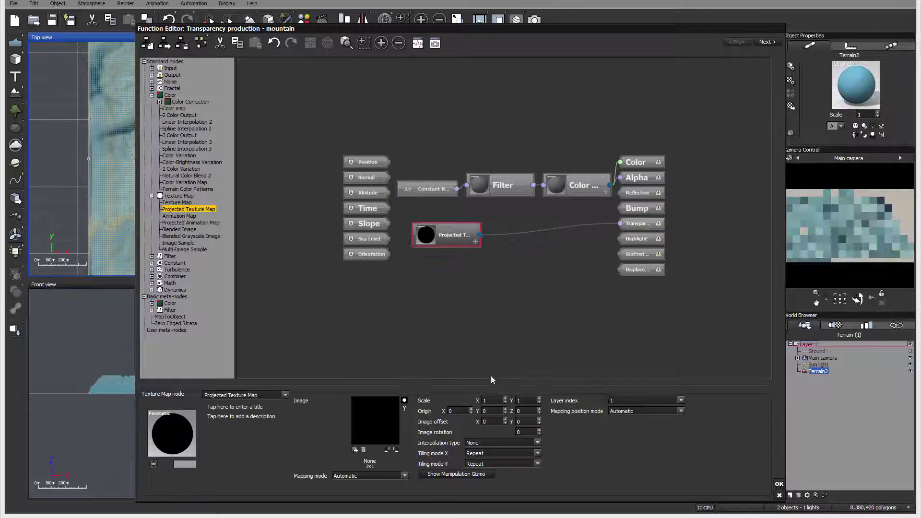
Load 4z-mountain-heigh.png from the tutorial folder as the Projected Texture Map node's image.
left_click(355, 450)
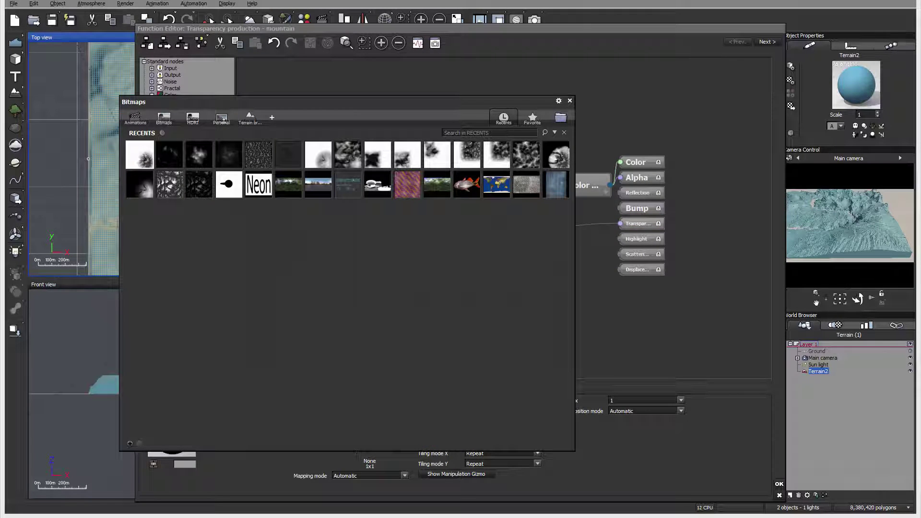
left_click(560, 117)
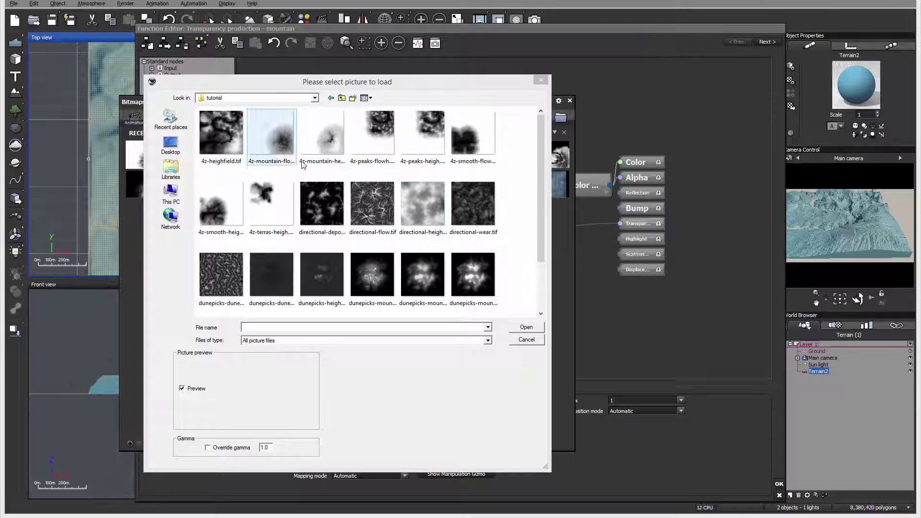
left_click(330, 139)
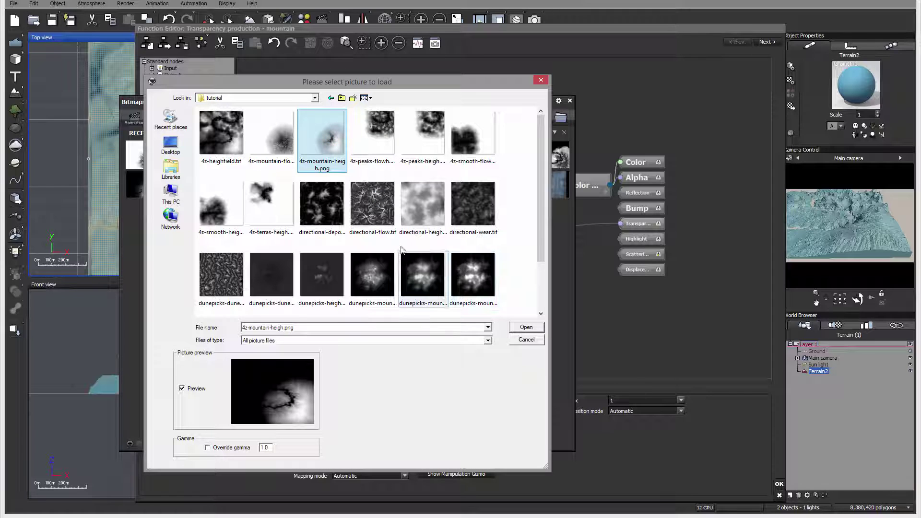
left_click(527, 331)
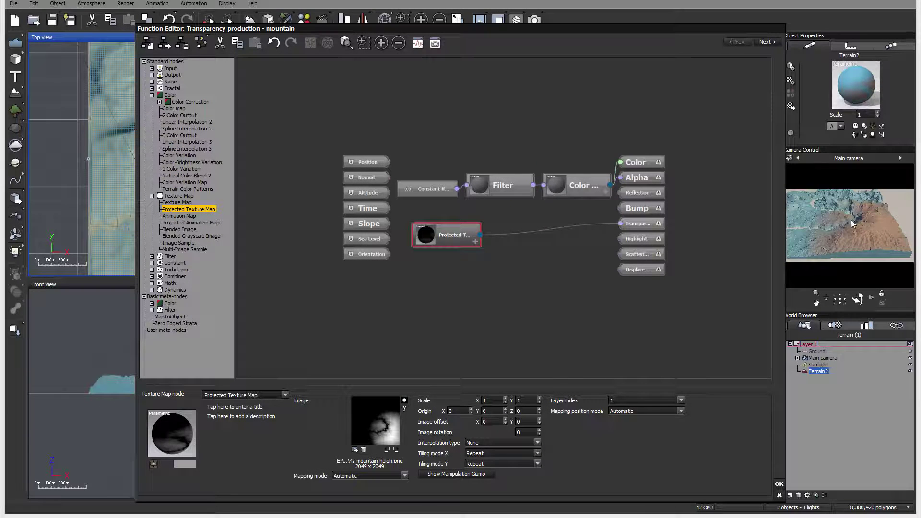
Invert the mountain height image, accept the function graph, and copy the mountain layer's transparency production function.
left_click(403, 401)
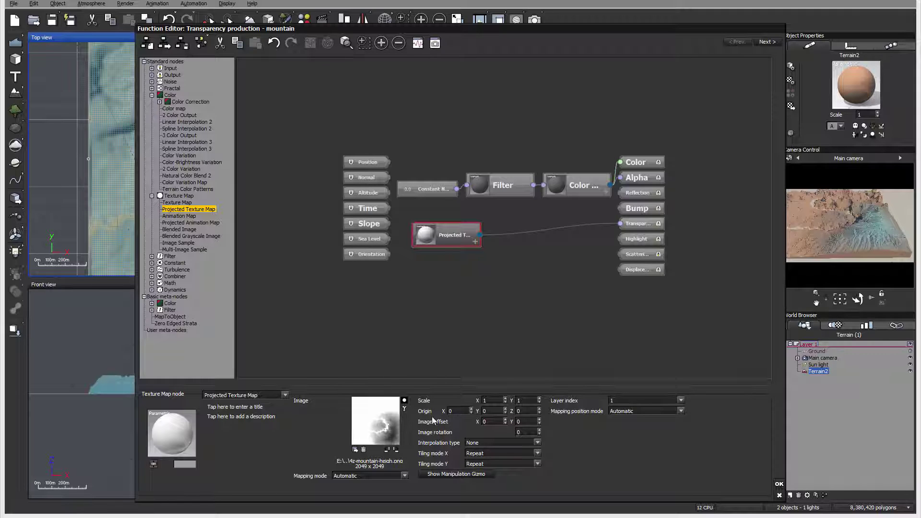
left_click(777, 485)
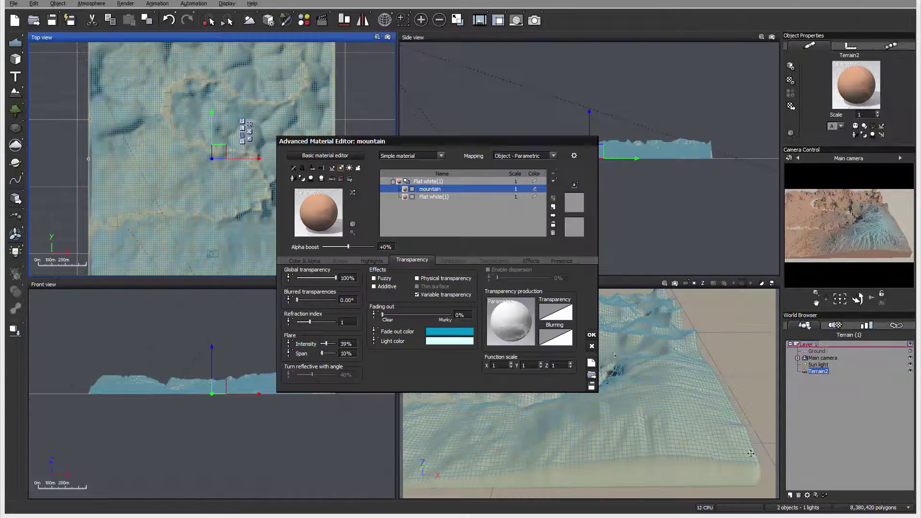
right_click(508, 321)
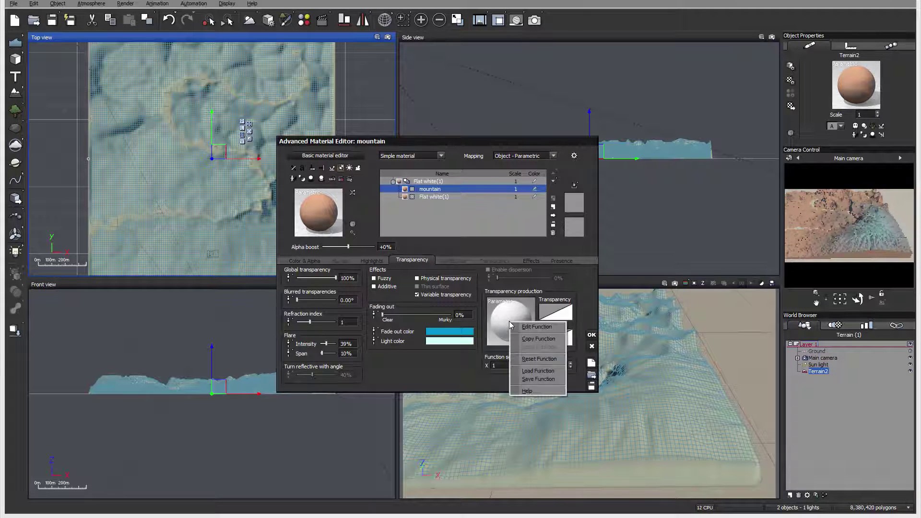
left_click(532, 340)
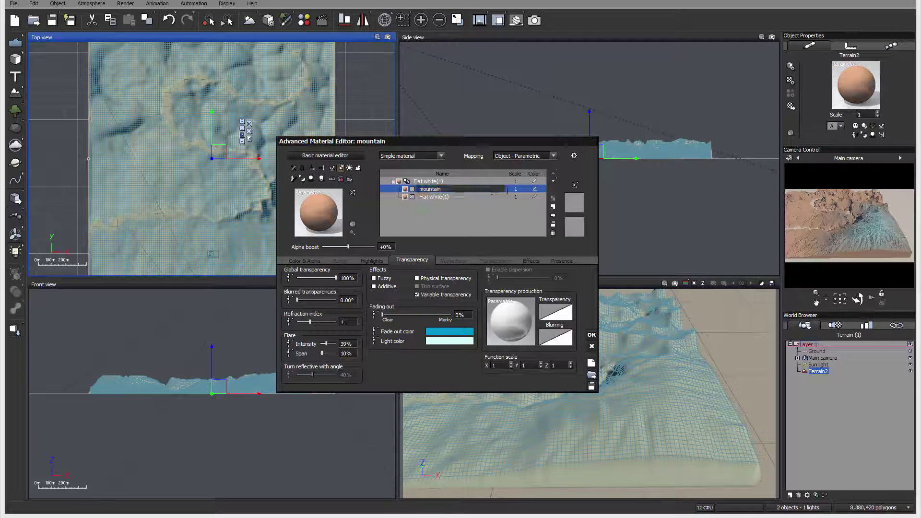
Add a new material layer named FlowMountain and set its mapping to Object - Parametric.
left_click(553, 206)
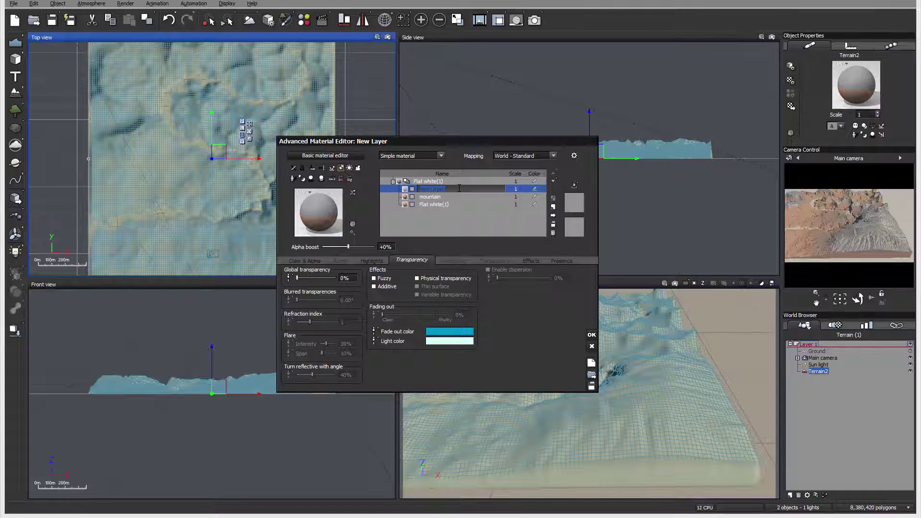
type("FlowMountain")
left_click(538, 156)
left_click(520, 211)
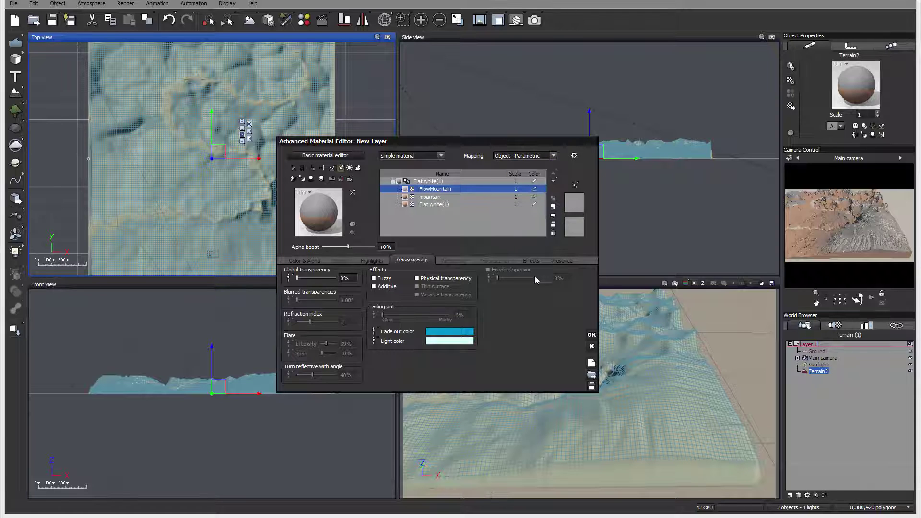
Extend the FlowMountain layer's altitude range downward and set its overall color to red.
left_click(563, 261)
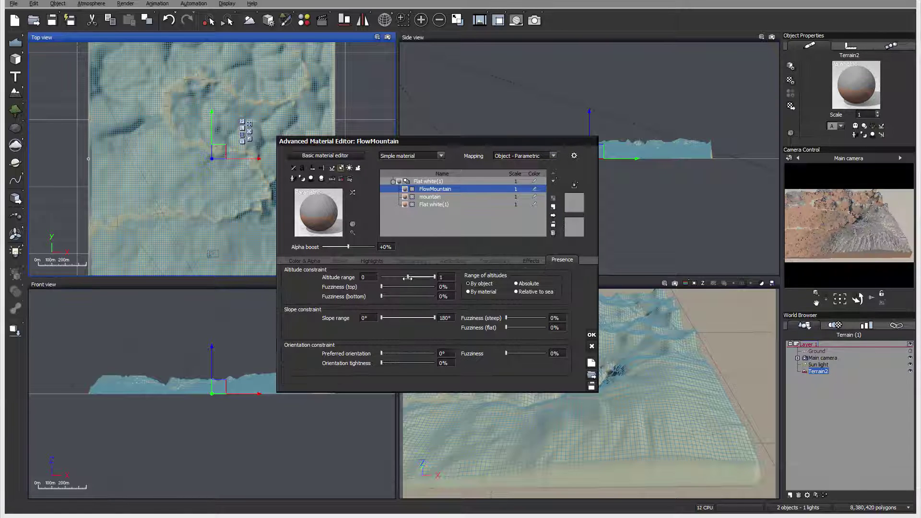
left_click(309, 262)
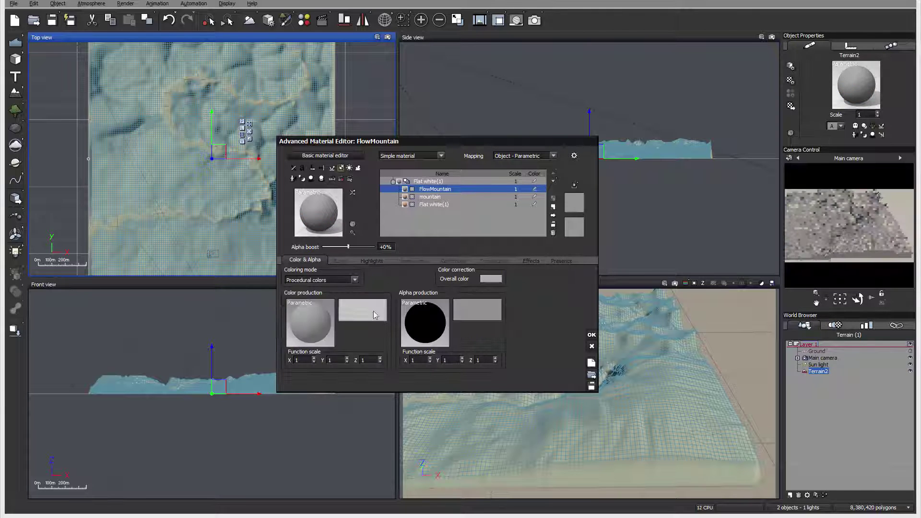
left_click(490, 278)
left_click_drag(482, 236, 462, 231)
left_click(576, 342)
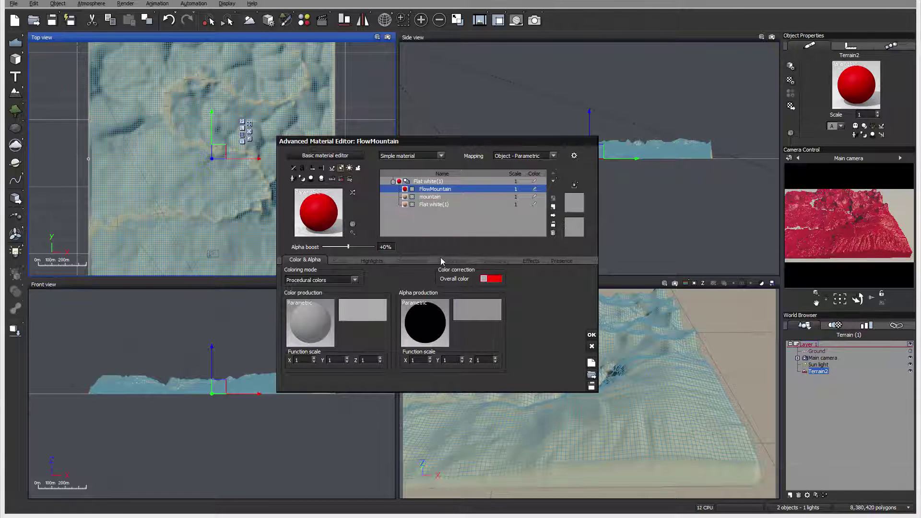
Set FlowMountain's global transparency to 100%, with variable transparency driven by the function copied from the mountain layer.
left_click(415, 262)
left_click_drag(297, 278, 336, 278)
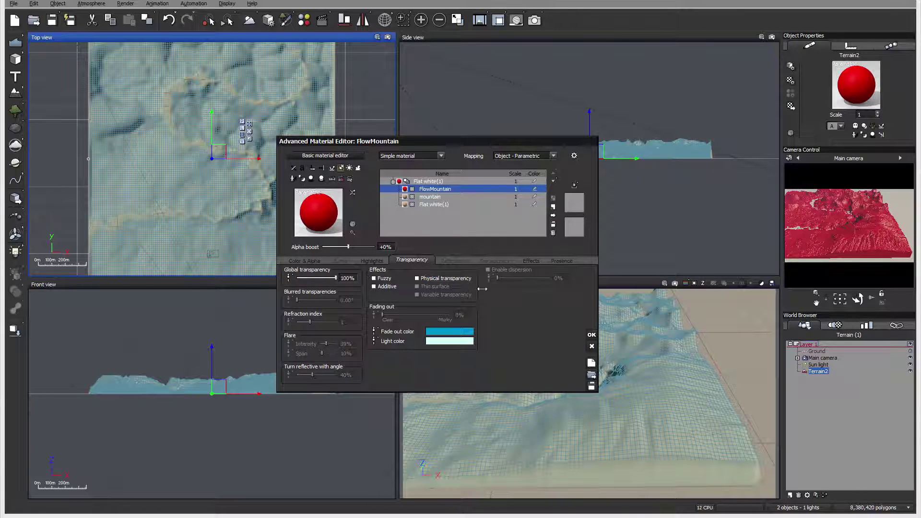
left_click(417, 294)
left_click(502, 320)
left_click(517, 321)
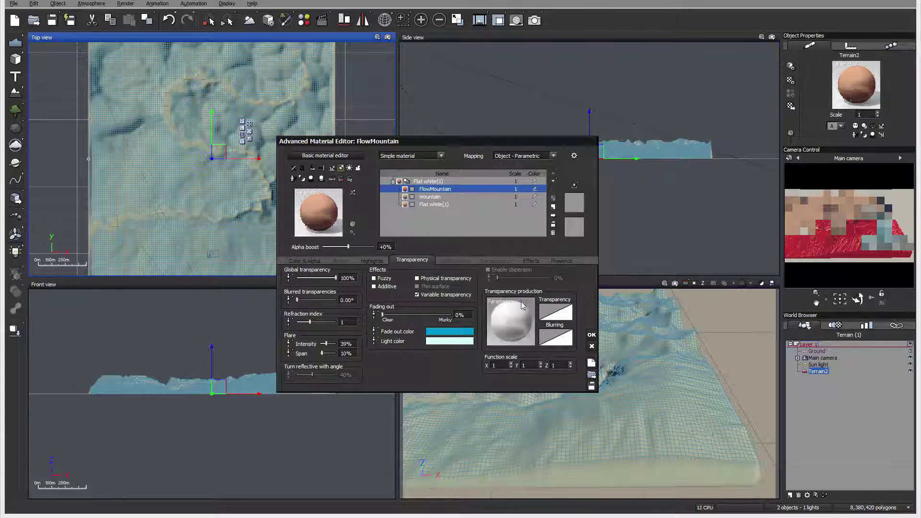
Edit FlowMountain's transparency production function, replacing the Projected Texture Map image with 4z-mountain-flow.png.
right_click(517, 319)
left_click(545, 324)
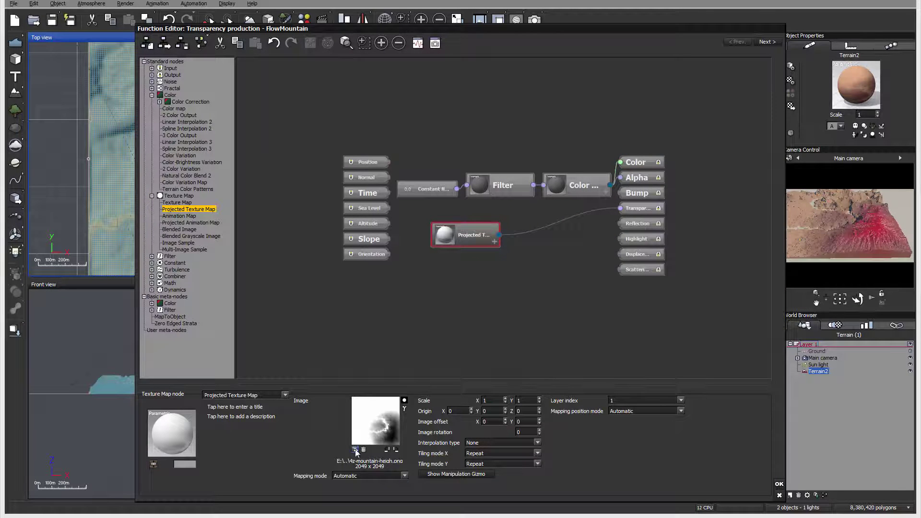
left_click(355, 449)
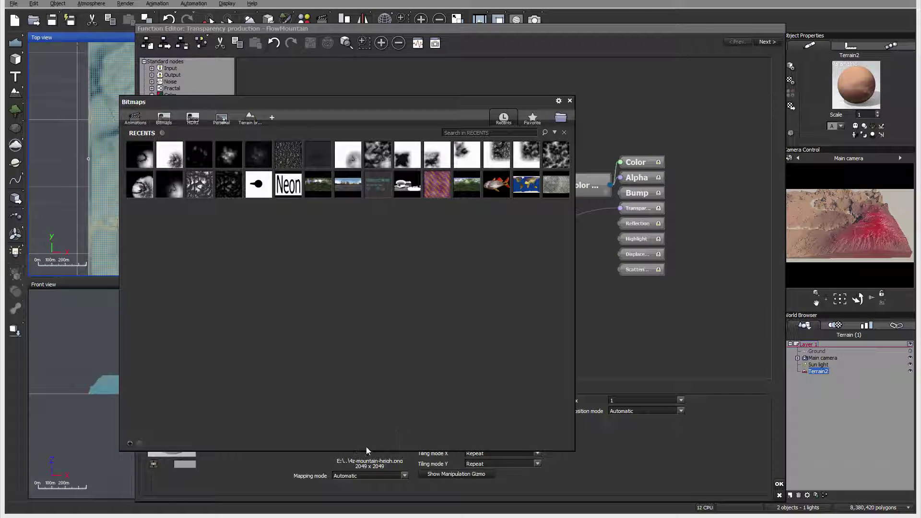
left_click(559, 121)
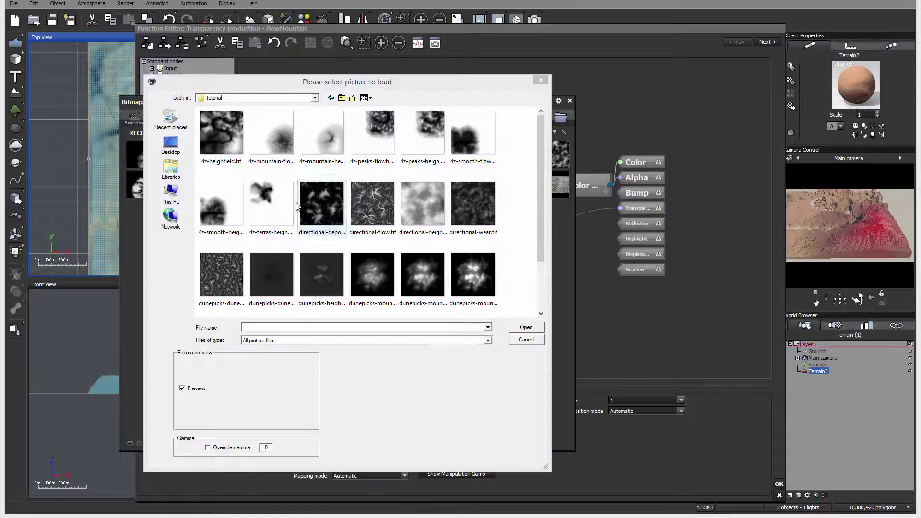
left_click(278, 140)
left_click(526, 327)
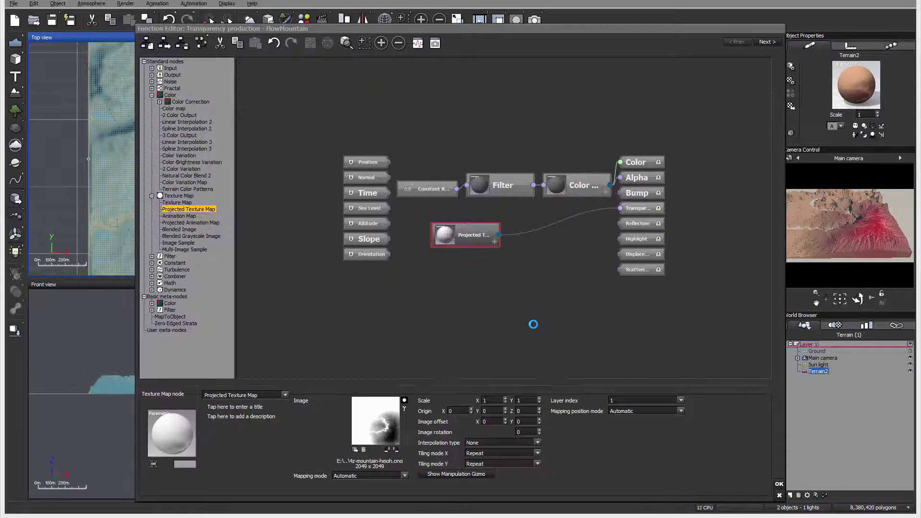
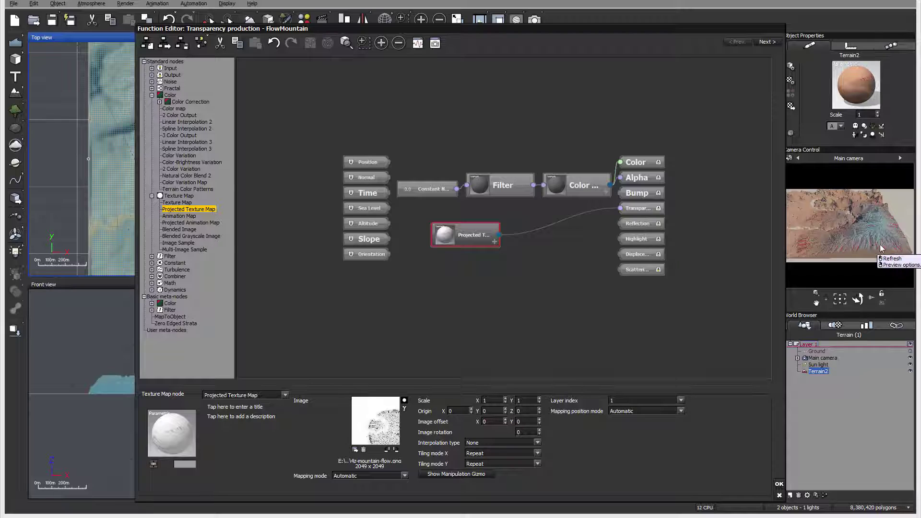
Turn off the flow image's inversion, switch to Photoshop and view the flow mask in Layer 0 against white and black backgrounds.
left_click(405, 399)
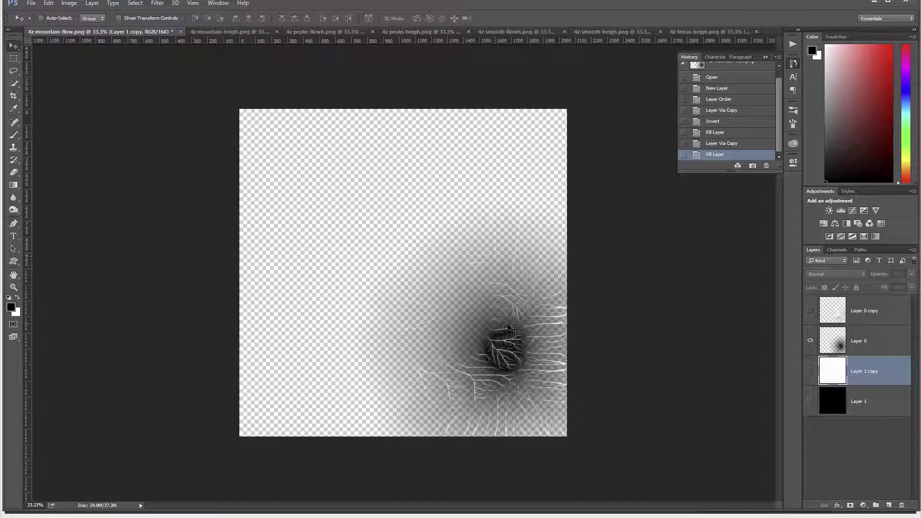
left_click(810, 370)
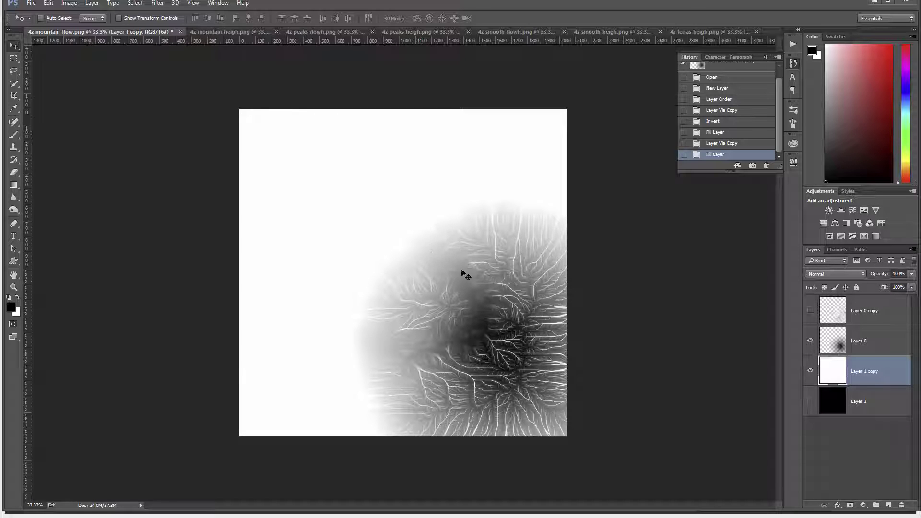
left_click(810, 371)
left_click(809, 401)
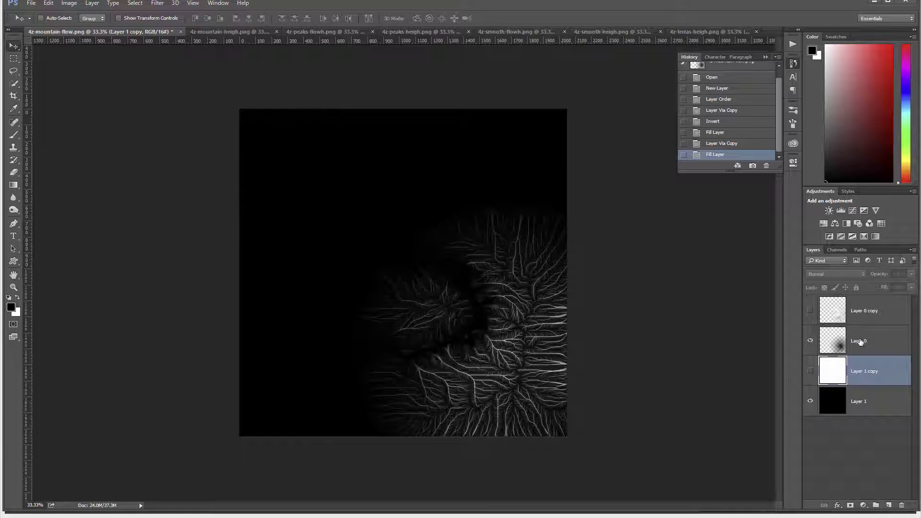
Compare the inverted mask in Layer 0 copy with the original Layer 0 mask against black and white backgrounds.
left_click(810, 340)
left_click(810, 310)
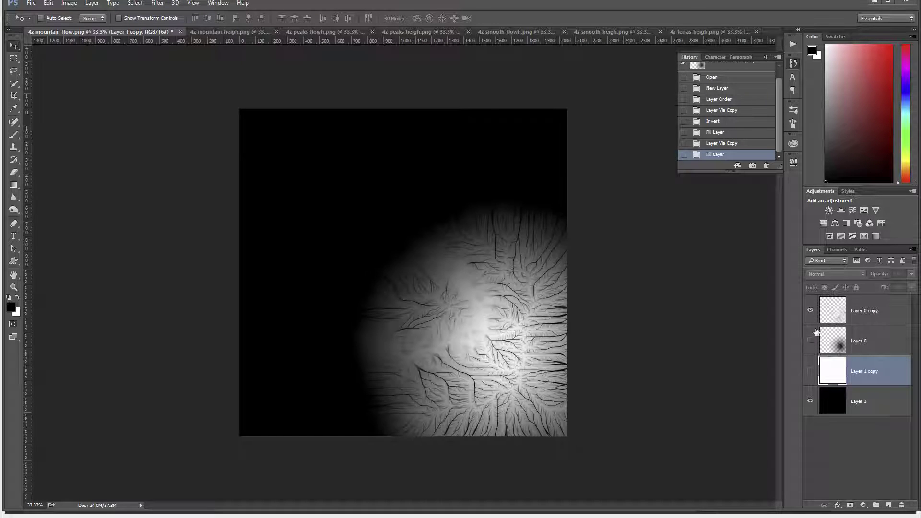
left_click(810, 370)
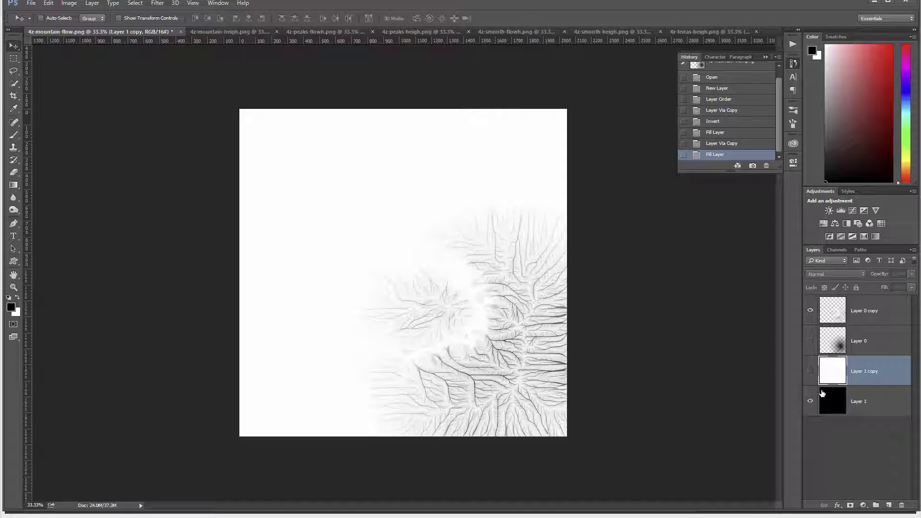
left_click(809, 371)
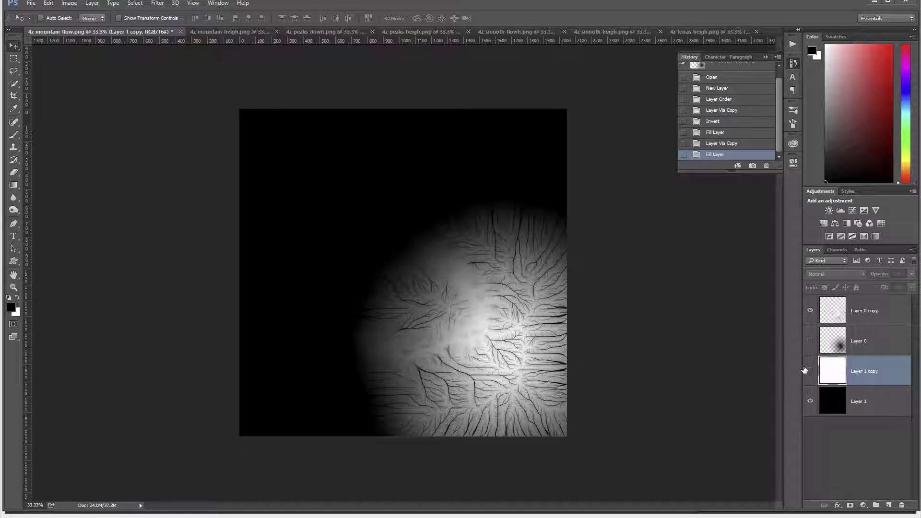
left_click(810, 310)
left_click(809, 340)
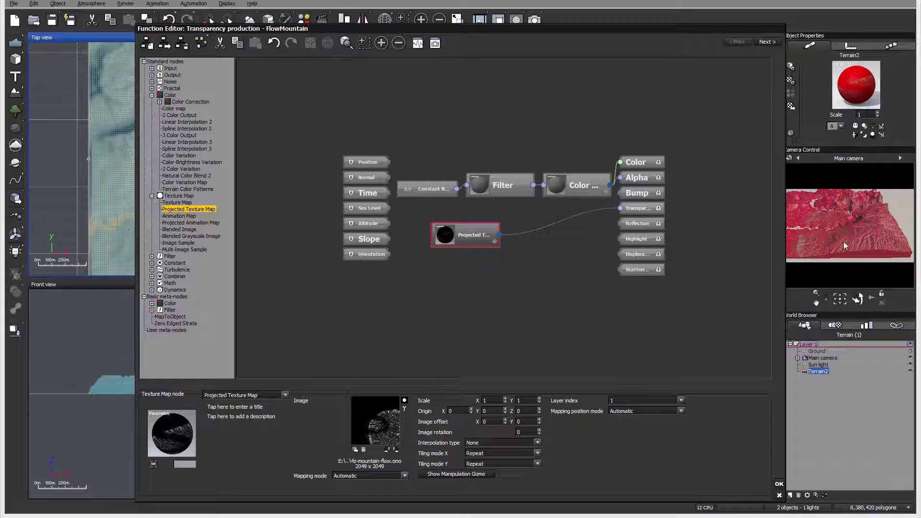
key("alt+Tab")
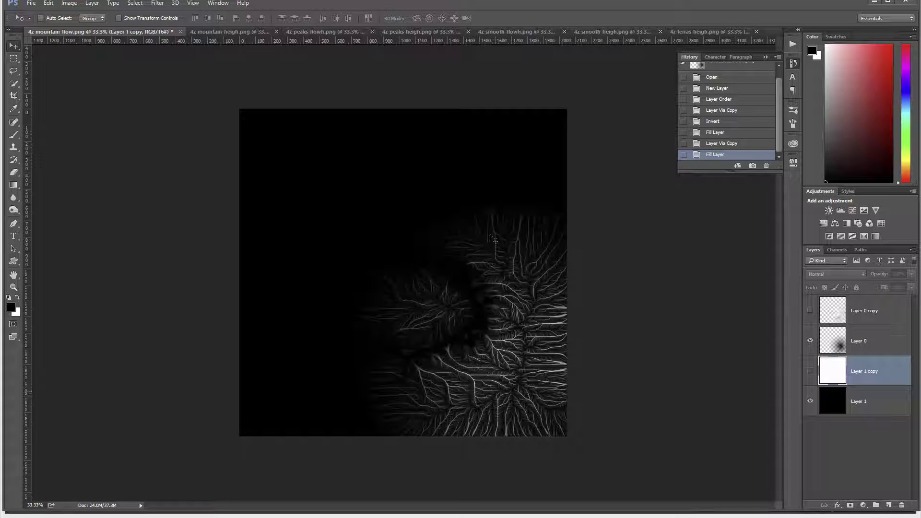
left_click(810, 371)
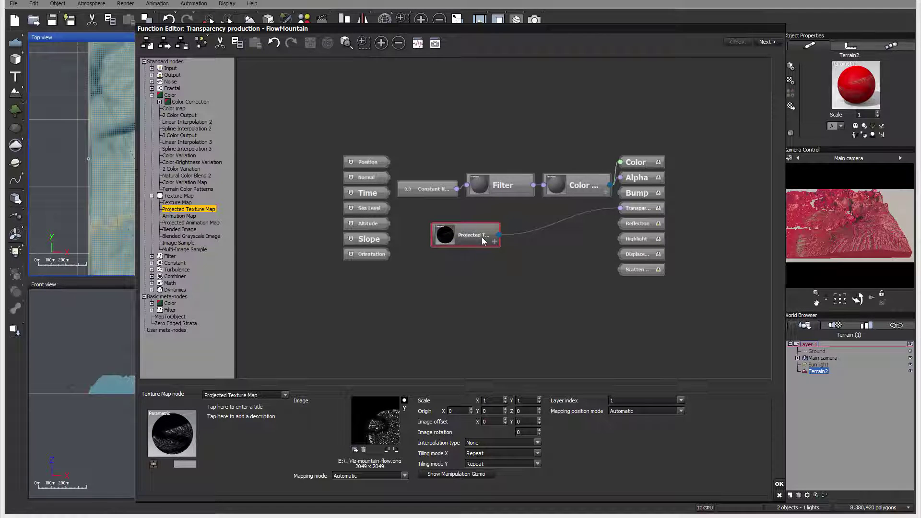
In Vue, shift the Projected Texture Map node slightly, invert its flow image, and accept the FlowMountain transparency function.
left_click_drag(473, 236, 456, 231)
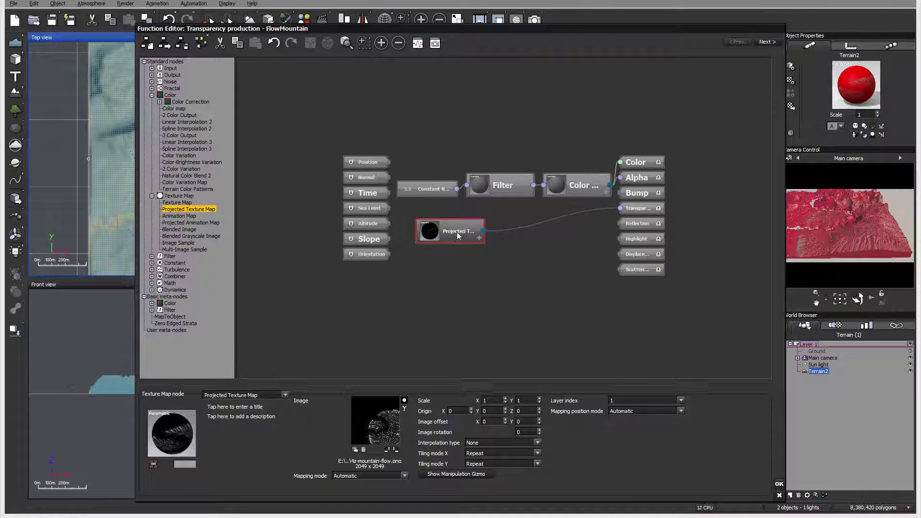
left_click(405, 400)
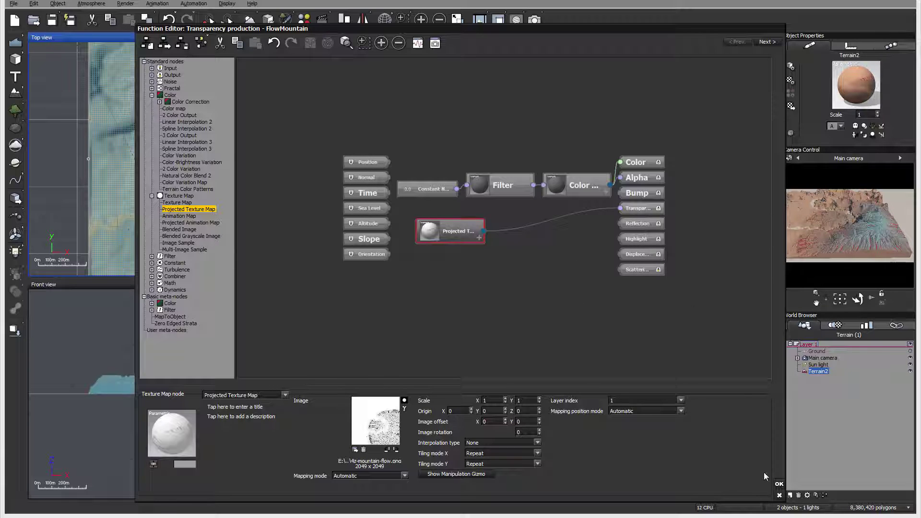
left_click(778, 484)
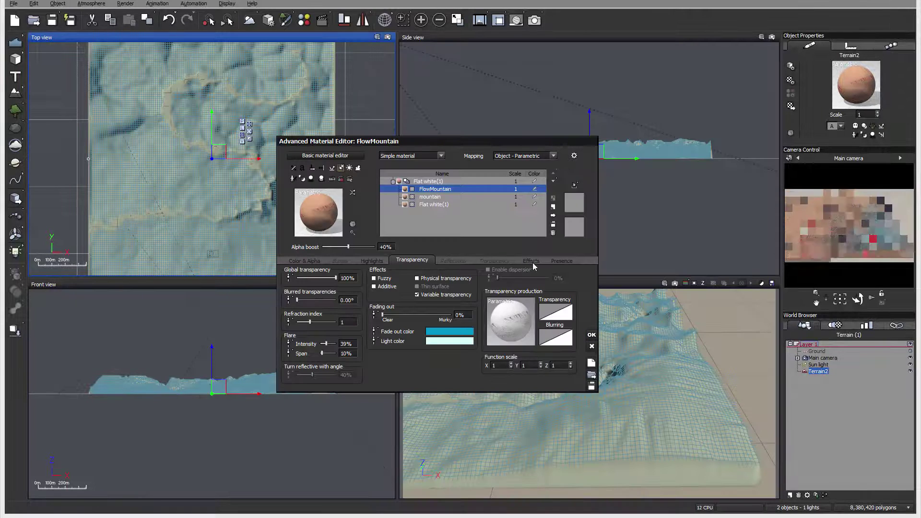
Set the FlowMountain layer's lower altitude limit to -0.48 and its bottom fuzziness to 14%.
left_click(560, 260)
left_click_drag(383, 278, 394, 277)
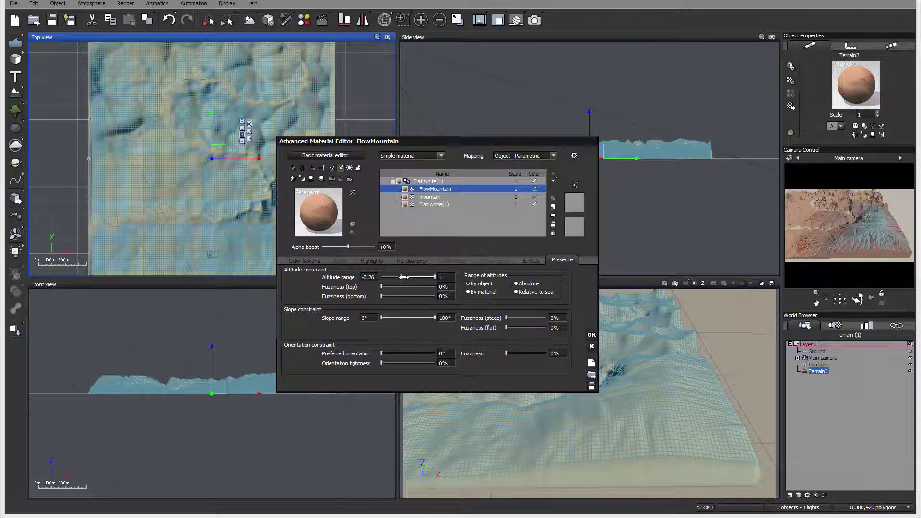
left_click_drag(403, 278, 388, 297)
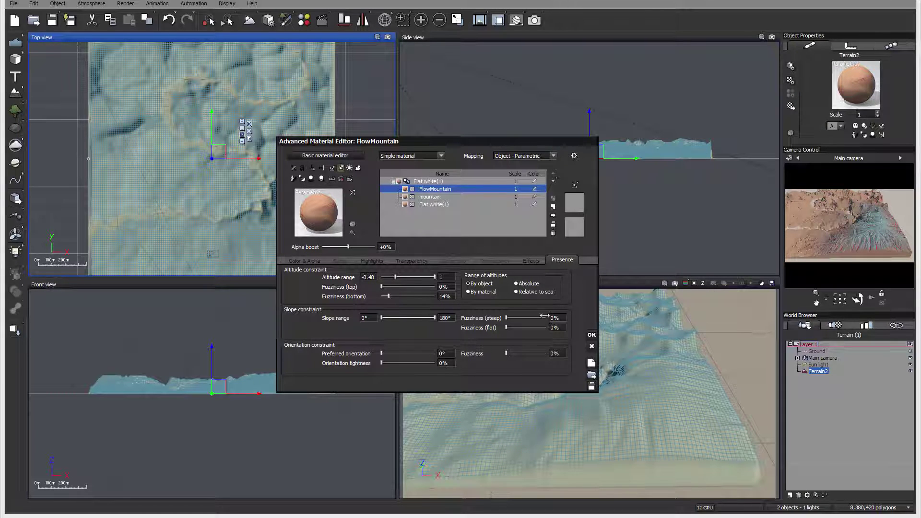
Add a material layer named Picks above FlowMountain, with Object - Parametric mapping and a lower altitude limit of -1.
left_click(553, 213)
double_click(450, 189)
type("Picks")
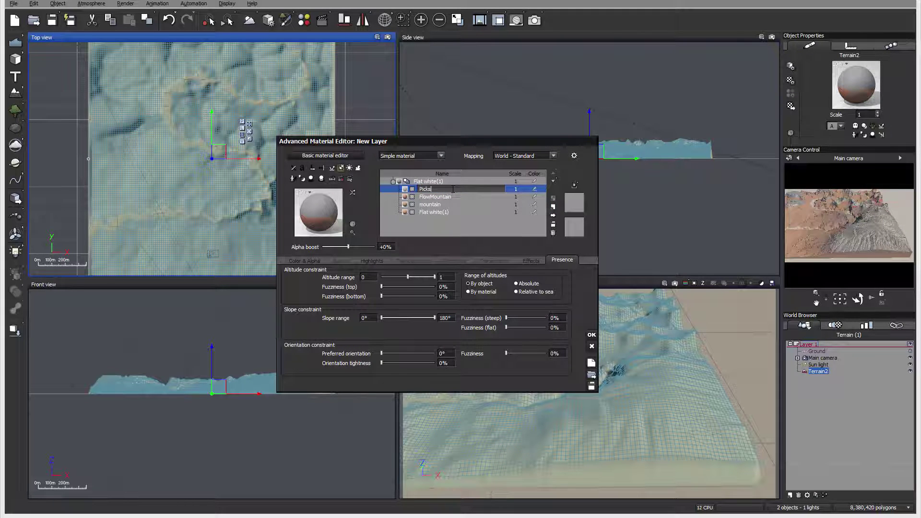
left_click(546, 155)
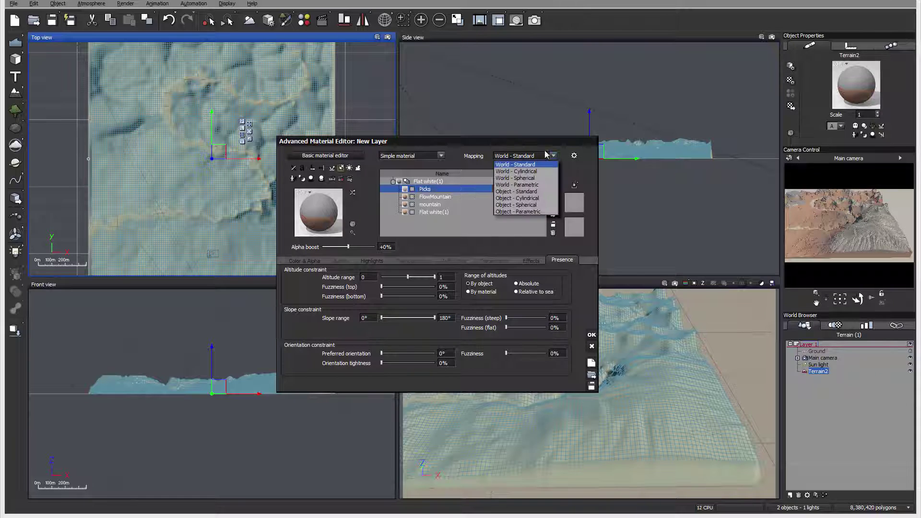
left_click(519, 211)
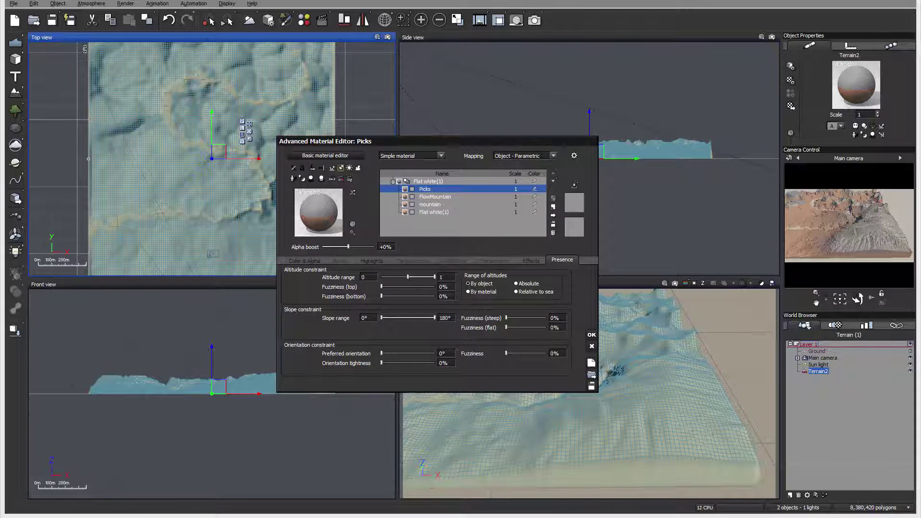
left_click_drag(408, 277, 381, 277)
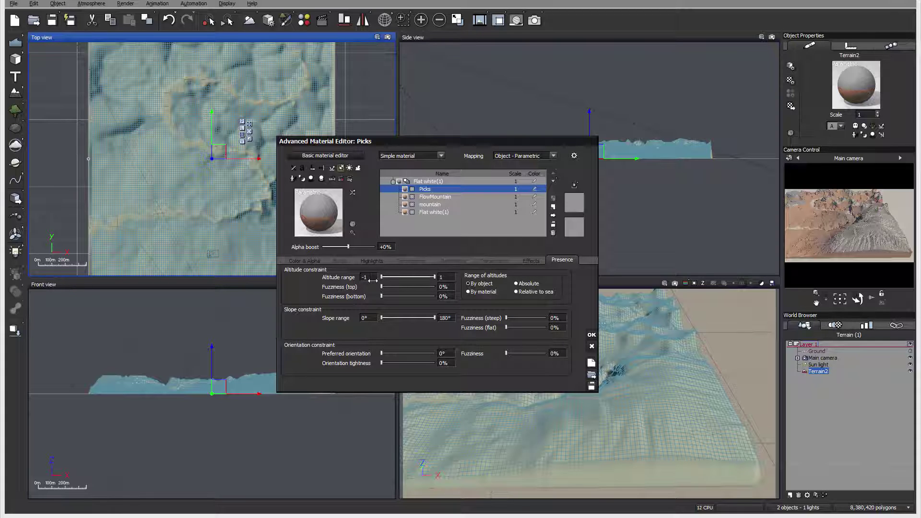
Set the Picks layer's overall color to bright green with RGB 66, 213, 42.
left_click(287, 261)
left_click(491, 281)
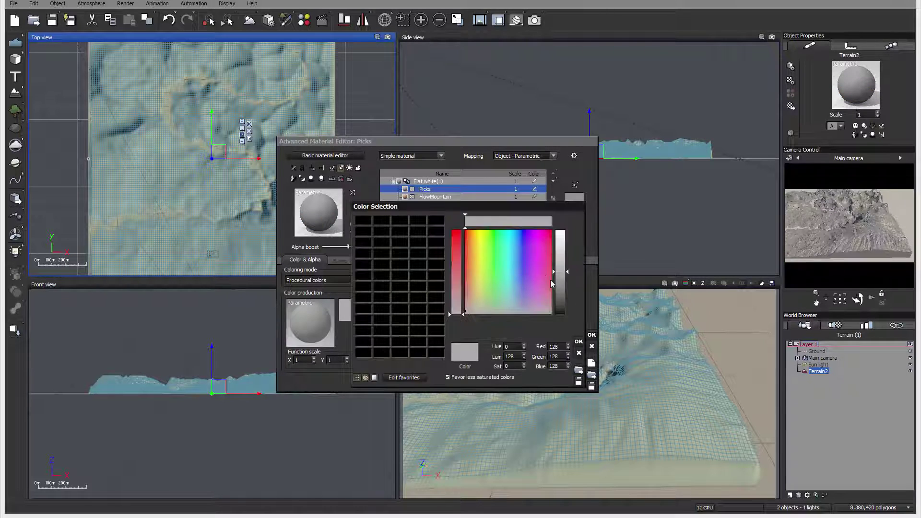
left_click_drag(502, 266, 492, 261)
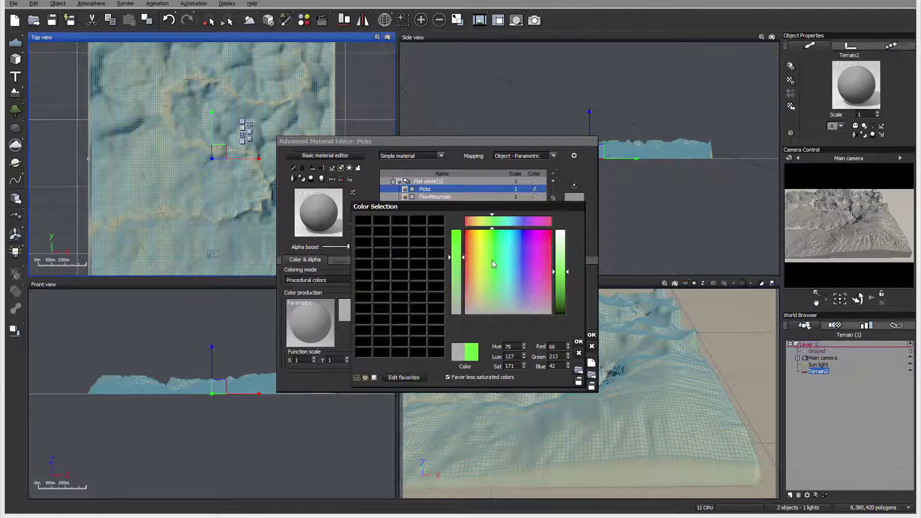
left_click(578, 341)
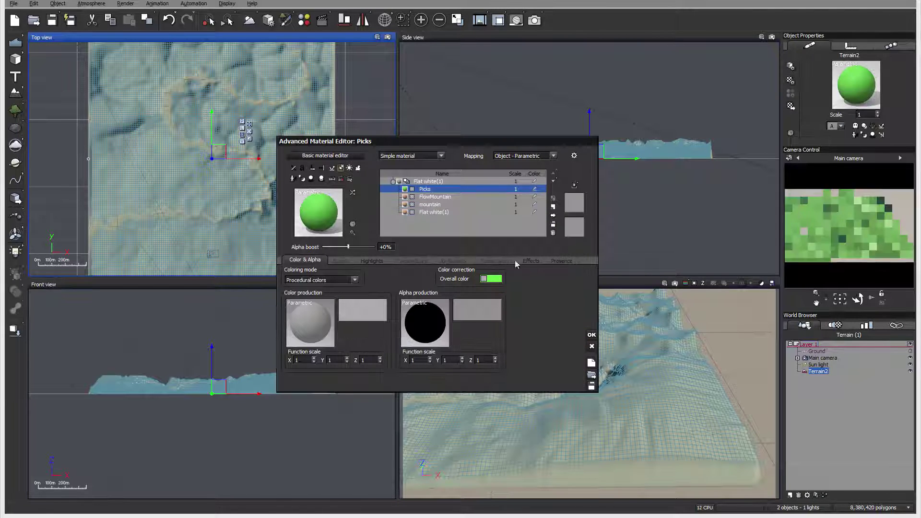
Enable variable transparency on the Picks layer, paste the copied transparency function and open it for editing.
left_click(416, 260)
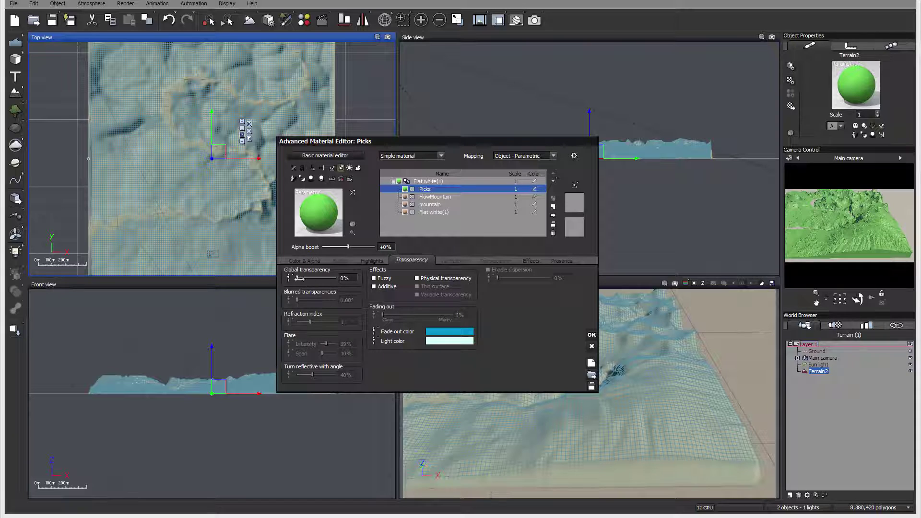
left_click(417, 294)
right_click(500, 321)
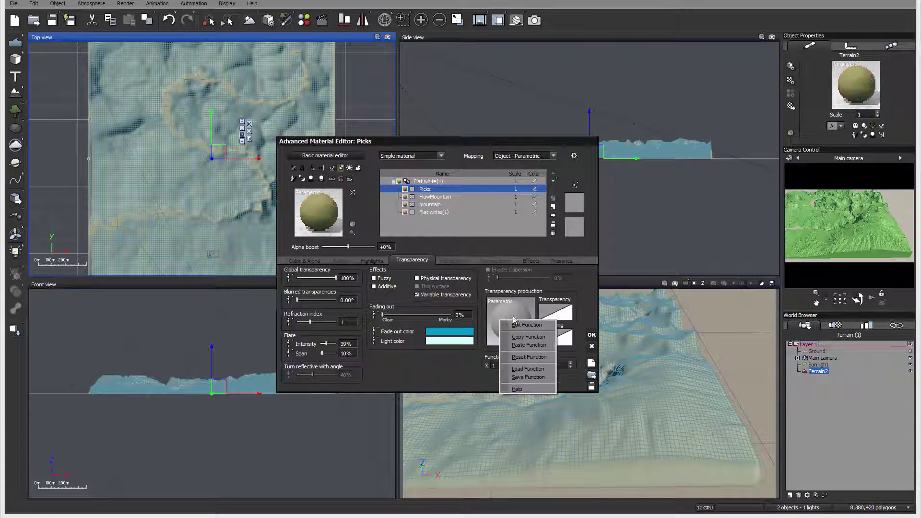
left_click(533, 337)
right_click(514, 318)
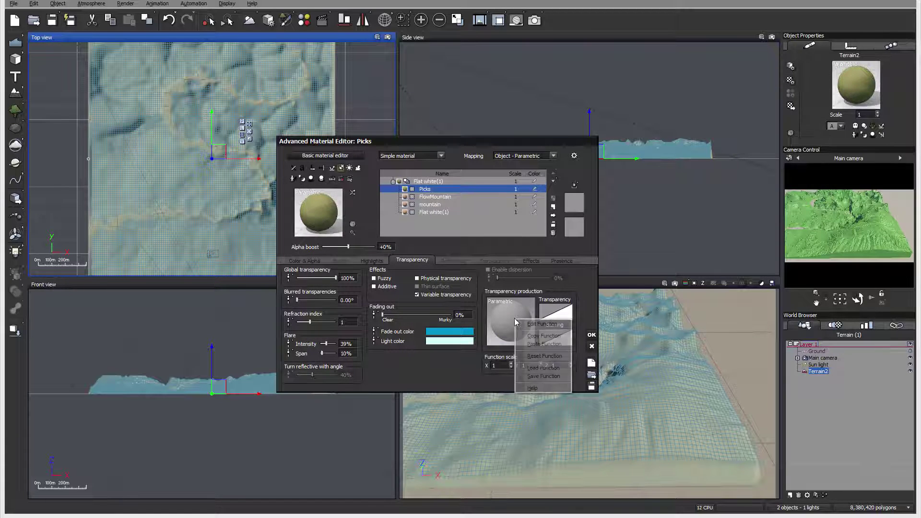
left_click(529, 324)
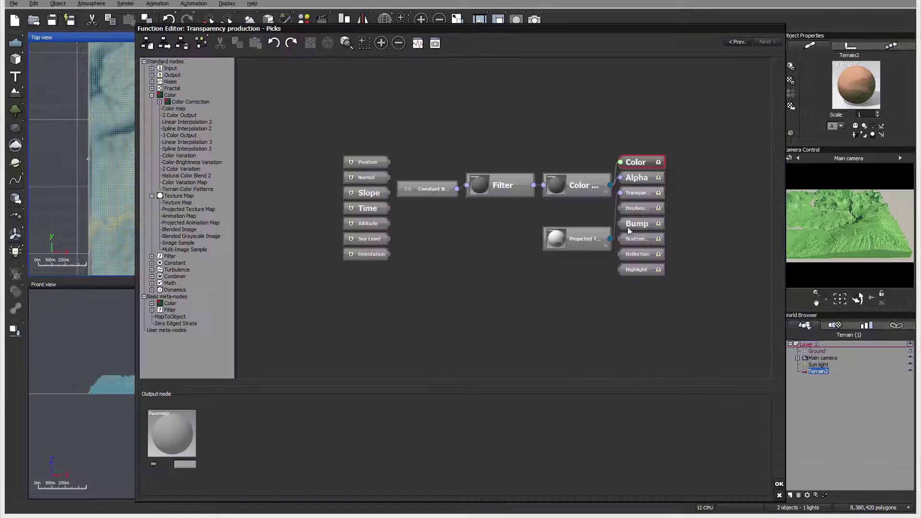
Move the Projected Texture Map node away from the outputs and load 4z-peaks-heigh.png as its image.
left_click_drag(598, 239, 463, 235)
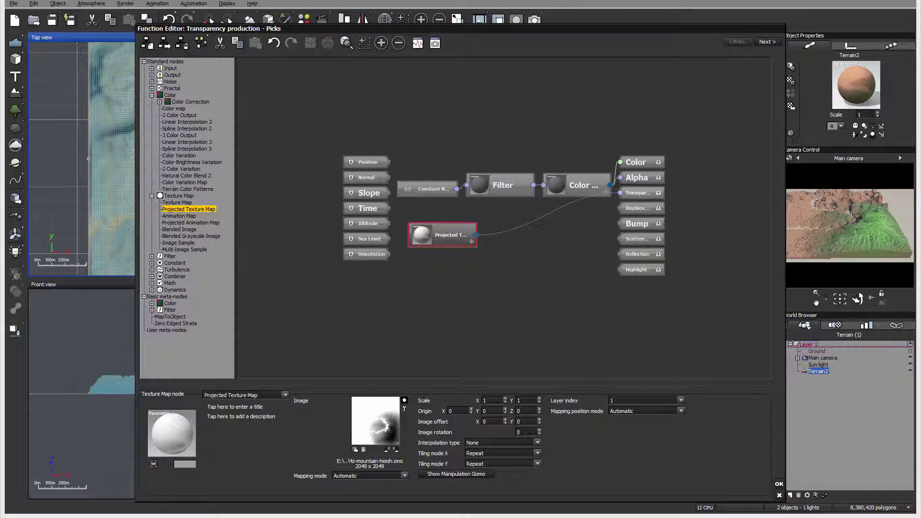
double_click(376, 421)
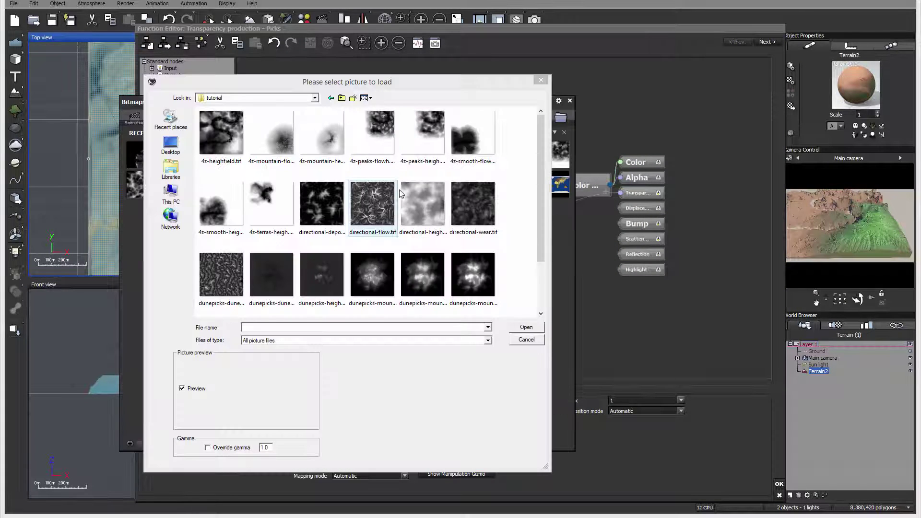
left_click(424, 144)
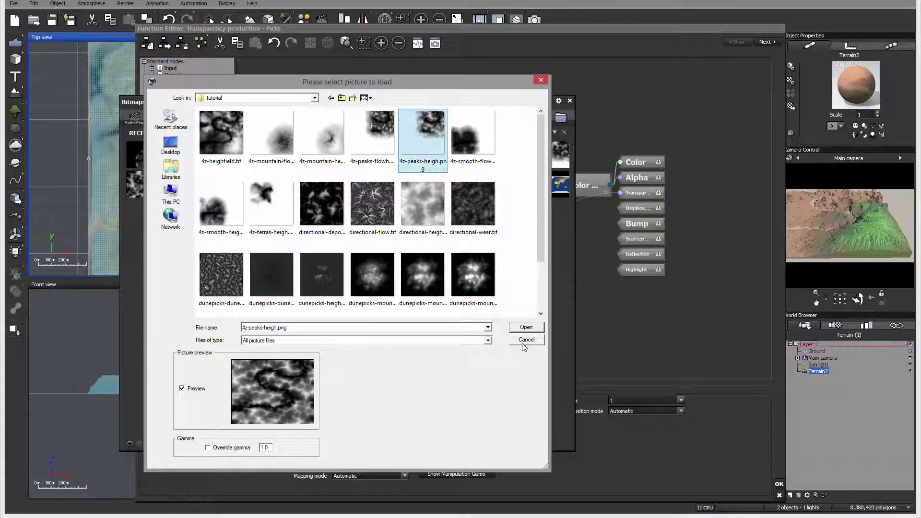
left_click(526, 327)
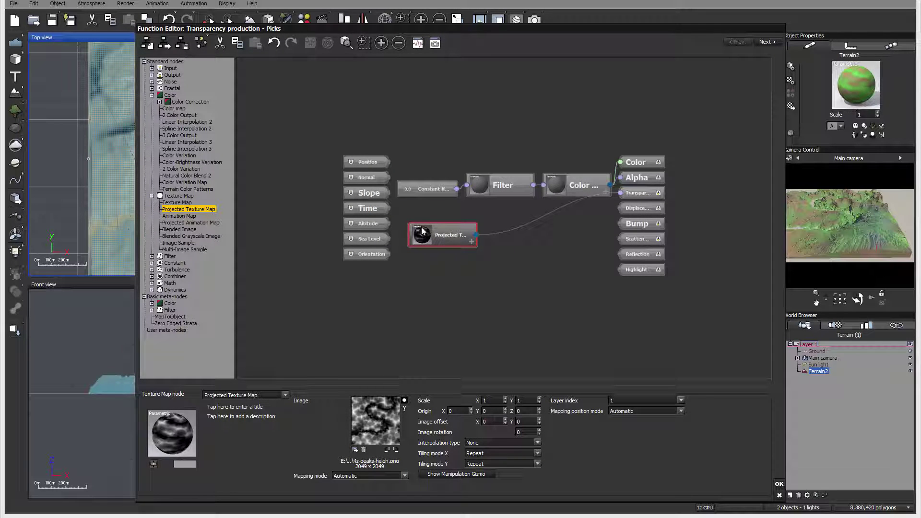
left_click_drag(384, 438, 370, 425)
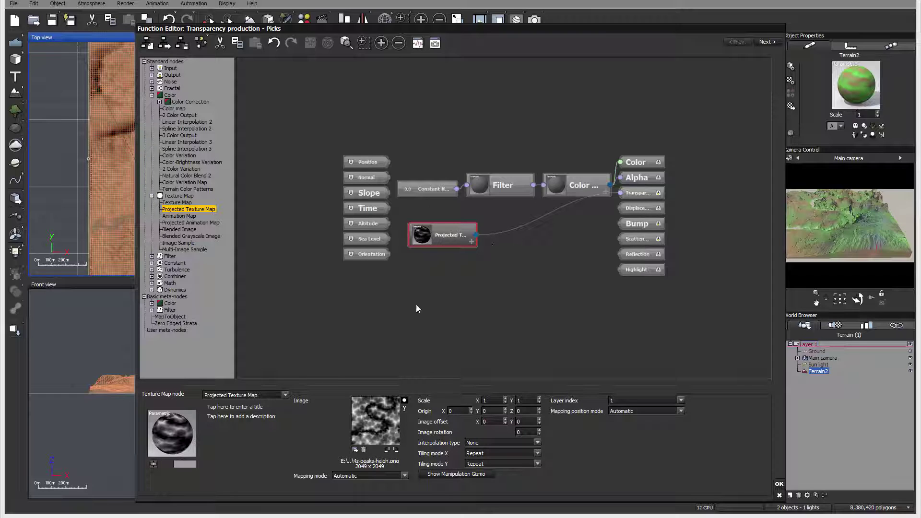
Switch to Photoshop, fill a new layer beneath Layer 0 of 4z-peaks-heigh.png with black, and save a copy as 4z-peaks-heigh.tif.
key("alt+Tab")
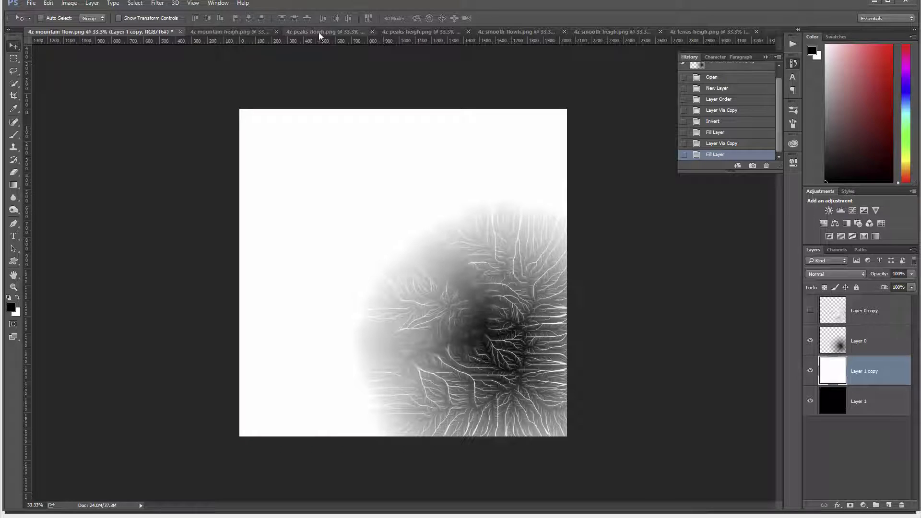
left_click(428, 31)
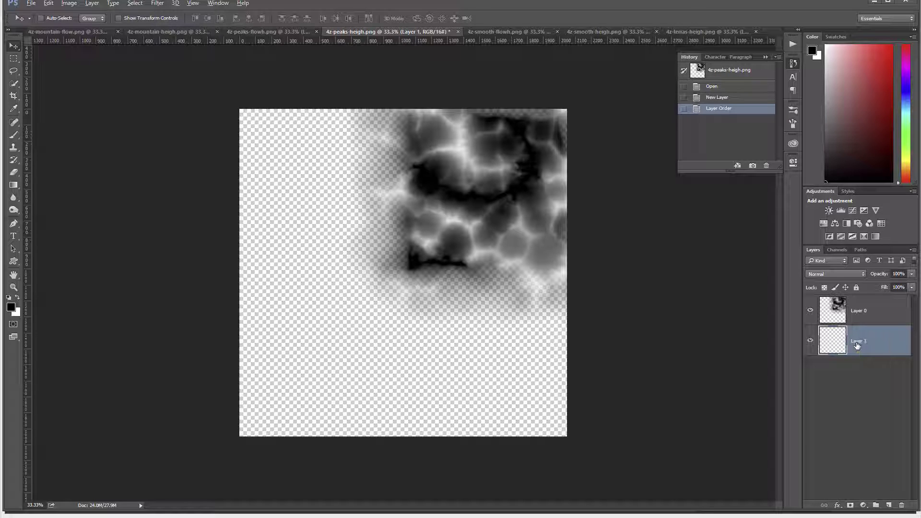
key("alt+BackSpace")
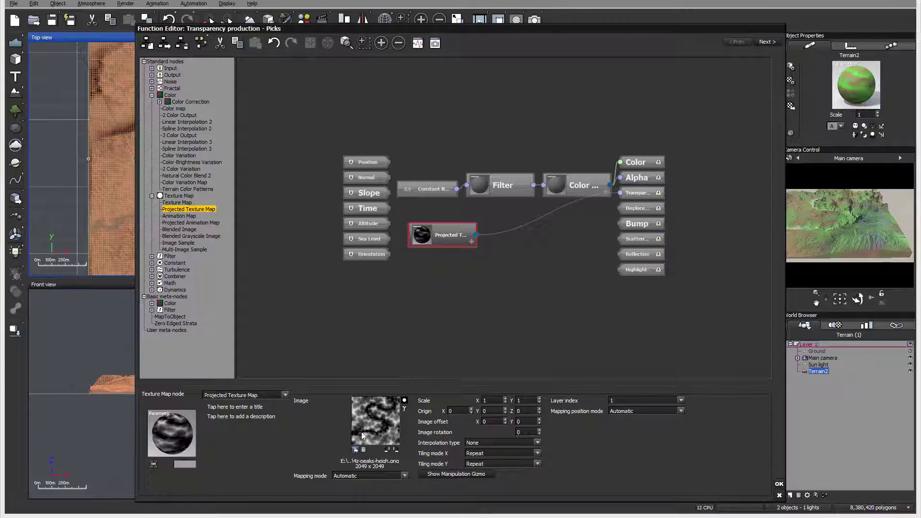
Back in Vue, replace the Projected Texture Map image with 4z-peaks-heigh.tif and invert it.
left_click(360, 441)
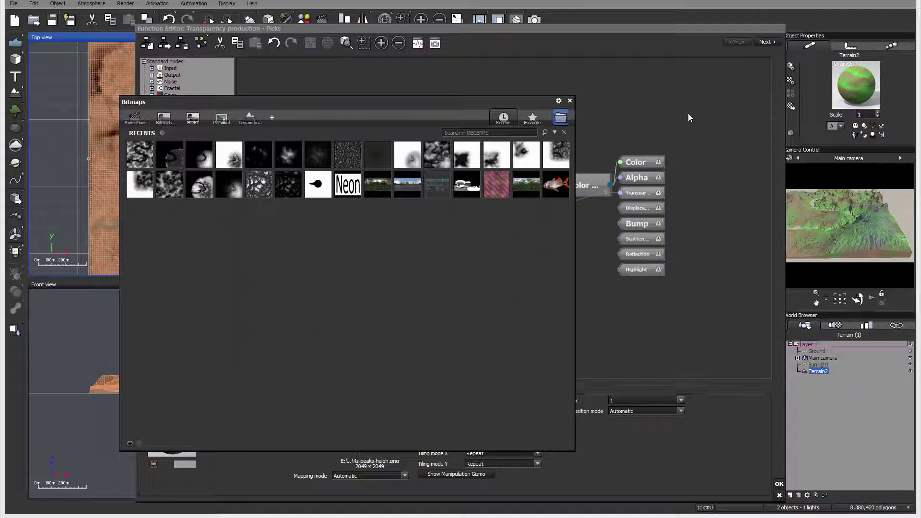
left_click(560, 117)
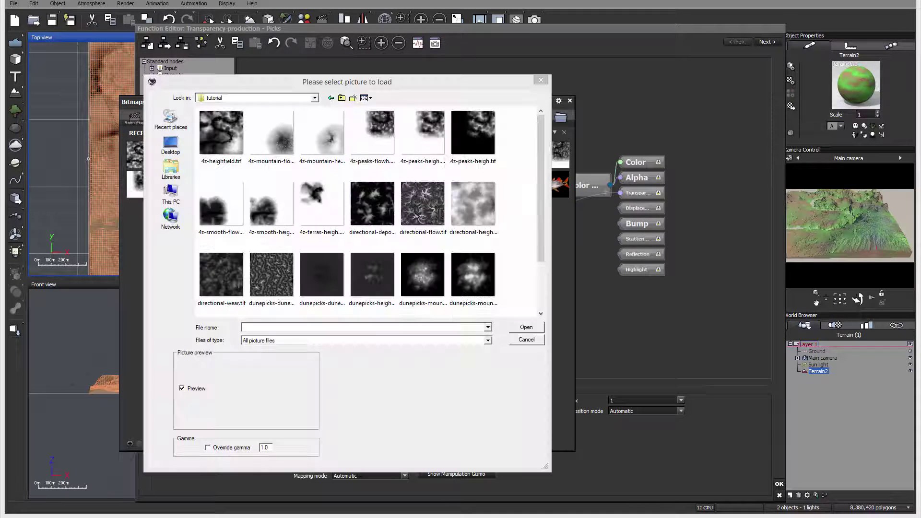
left_click(472, 137)
left_click(532, 329)
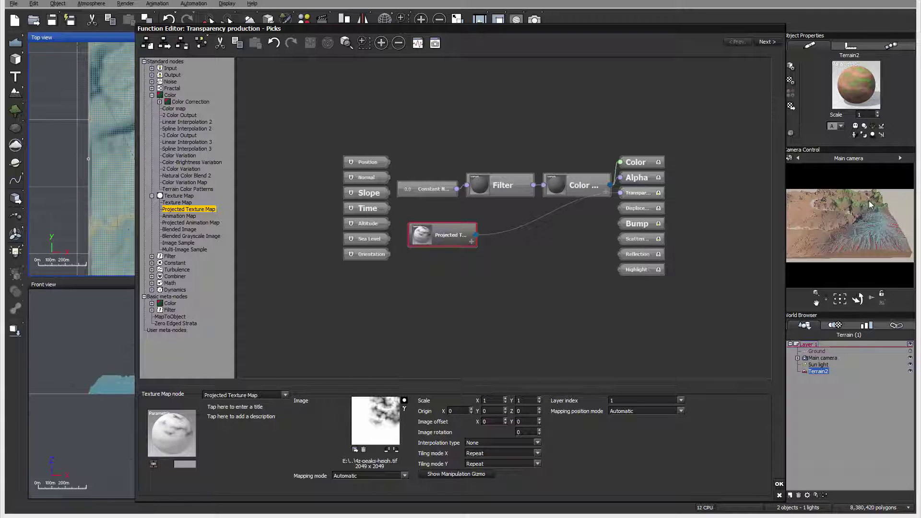
Switch to Photoshop, add a layer above the black Layer 1 and fill it with 50% gray at 100% opacity.
right_click(852, 217)
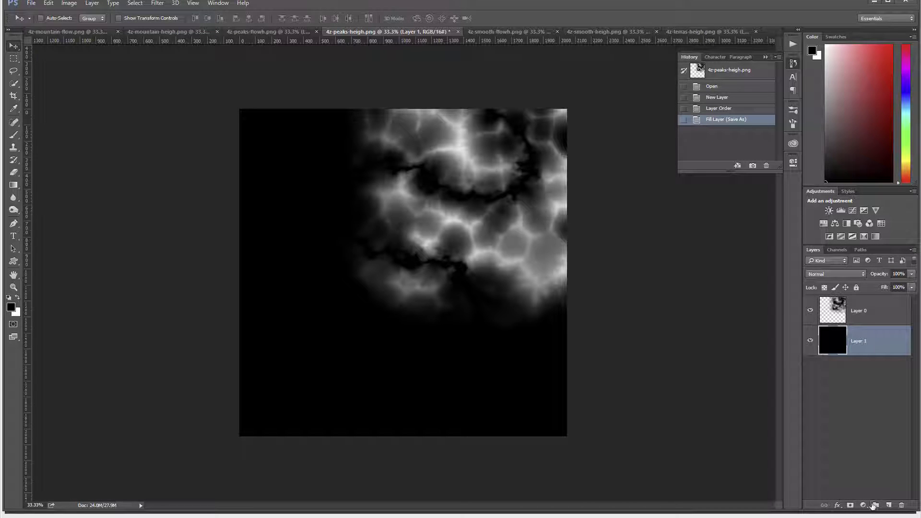
left_click(888, 505)
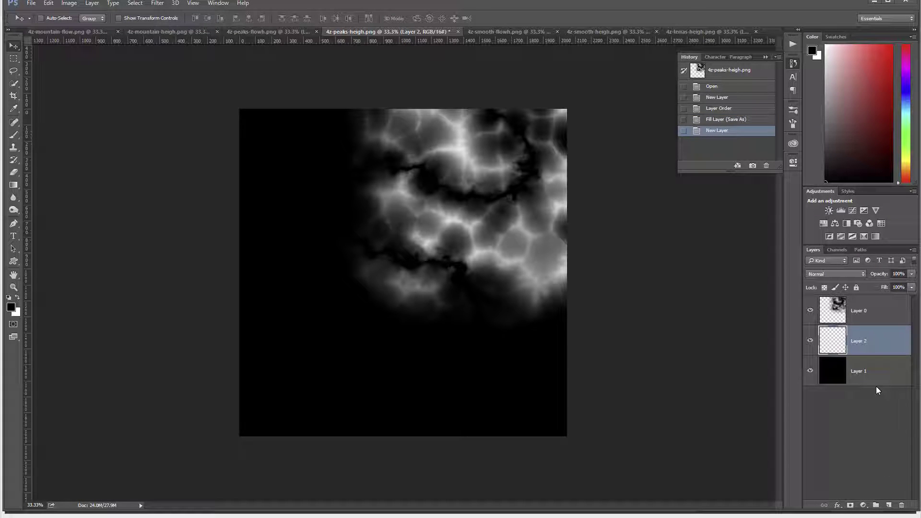
key("shift+F5")
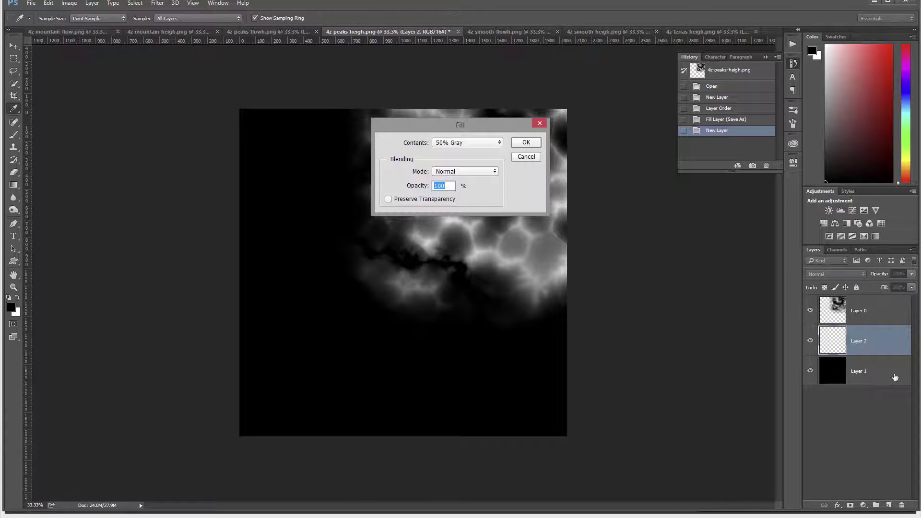
key("Return")
key("v")
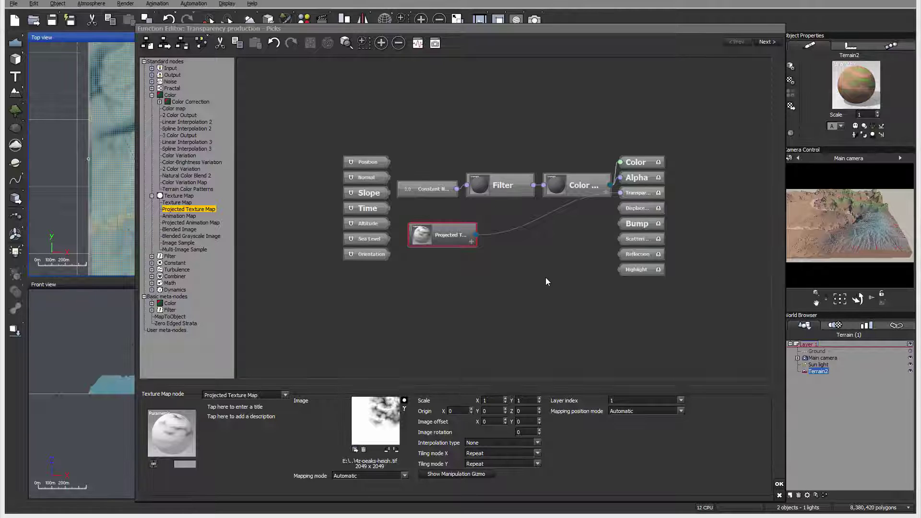
Return to Vue, accept the Picks transparency function and copy it for reuse.
left_click(779, 483)
right_click(517, 322)
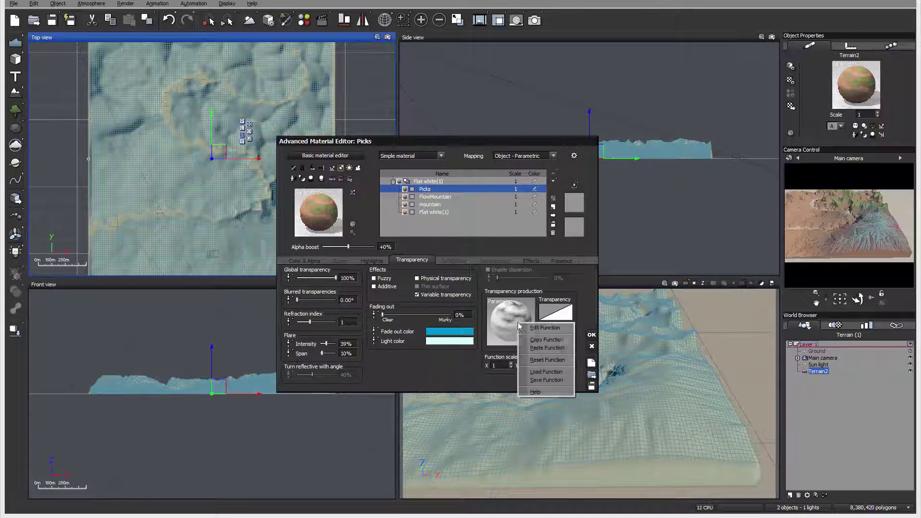
left_click(546, 339)
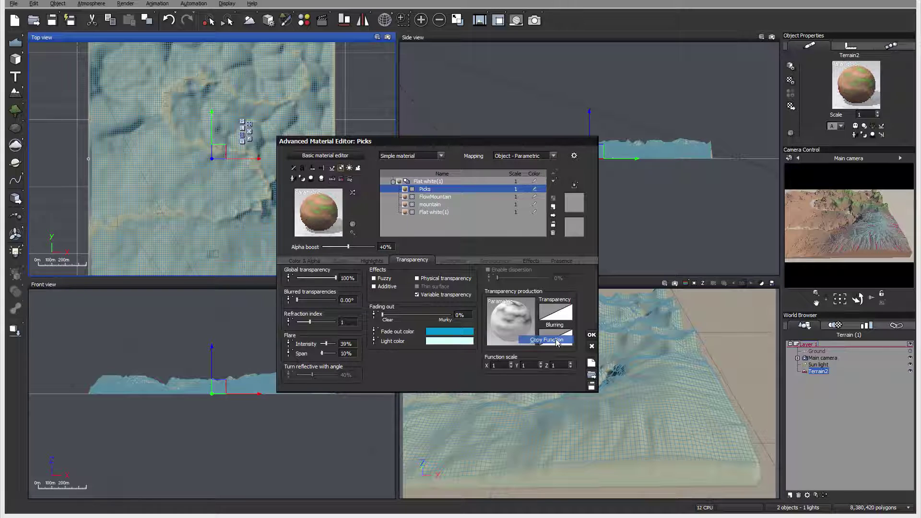
Add a material layer named PicksLow above Picks, with Object - Parametric mapping and a lower altitude limit of -1.
left_click(553, 207)
double_click(450, 189)
type("PicksLow")
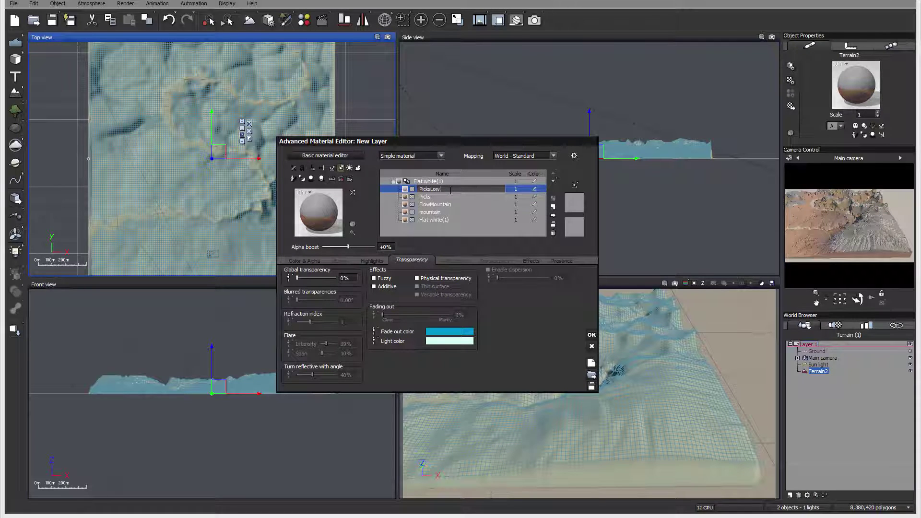
left_click(553, 156)
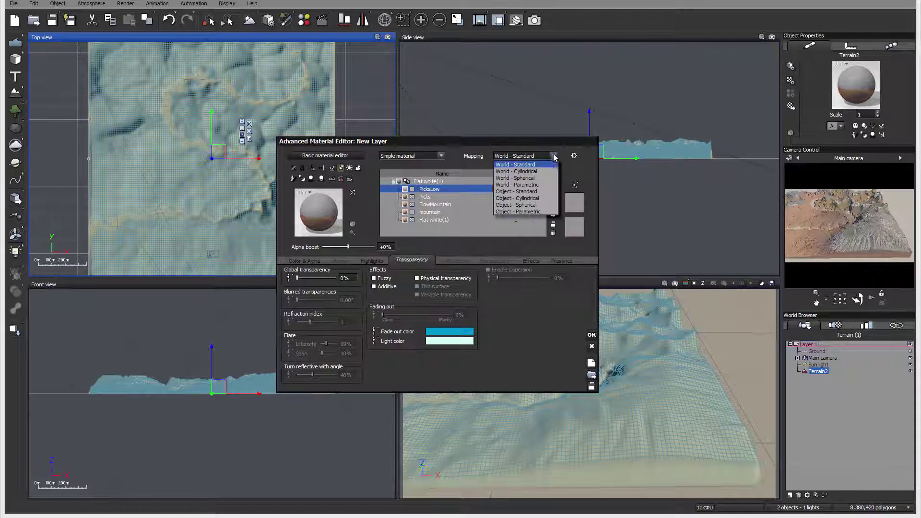
left_click(529, 211)
left_click(562, 260)
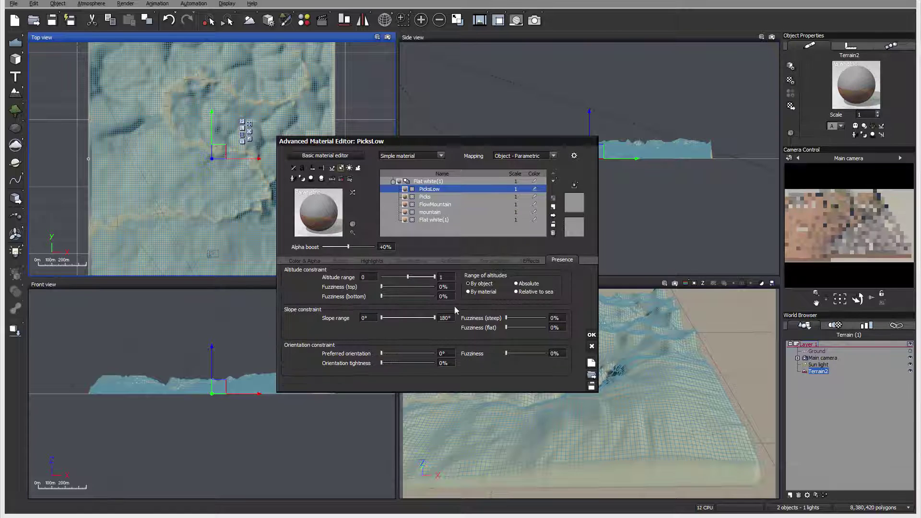
left_click_drag(408, 276, 382, 277)
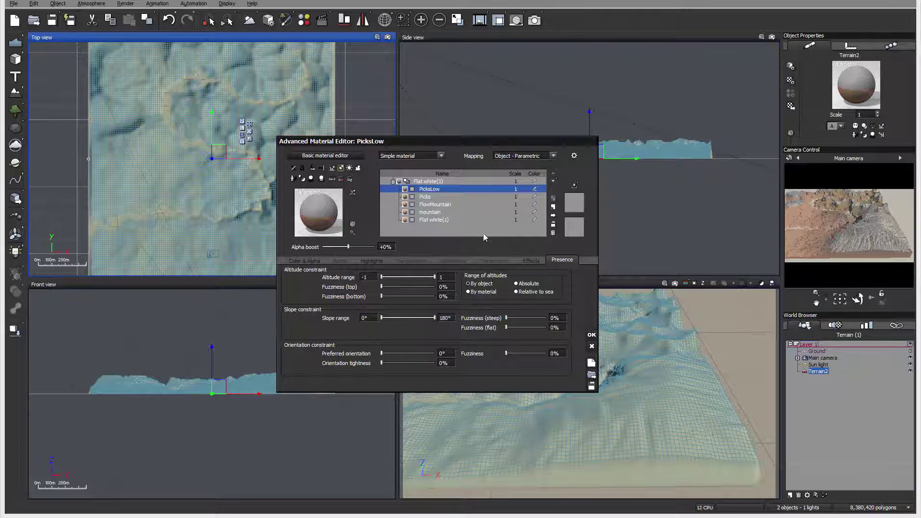
Set the PicksLow layer's overall color to yellow-green with red 179, green 187 and blue 68.
left_click(302, 260)
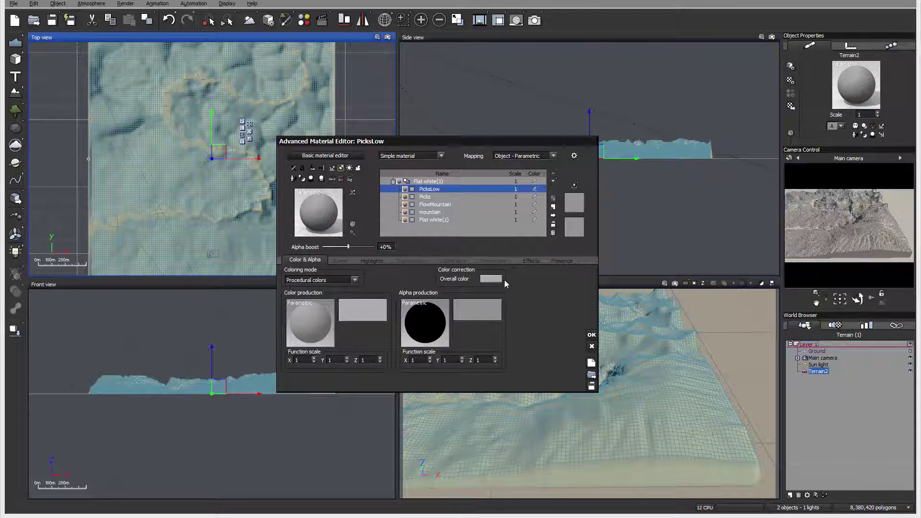
left_click(492, 279)
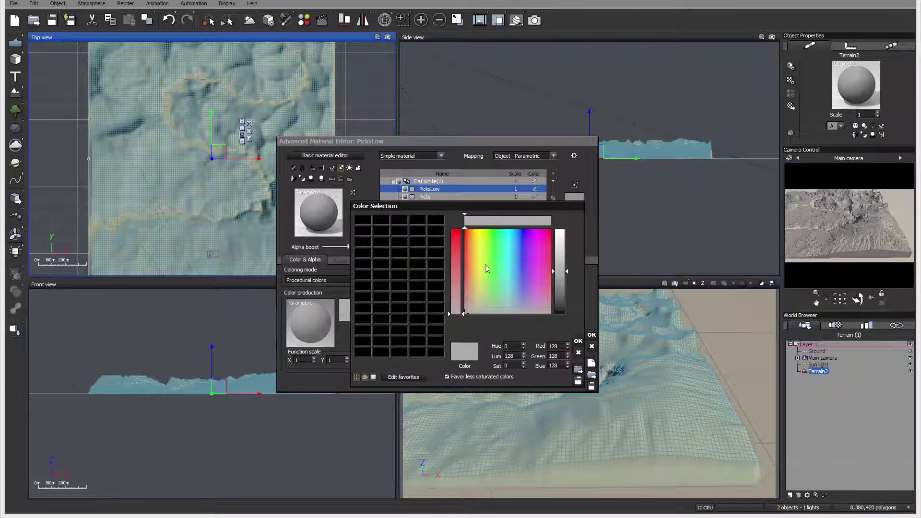
left_click(480, 274)
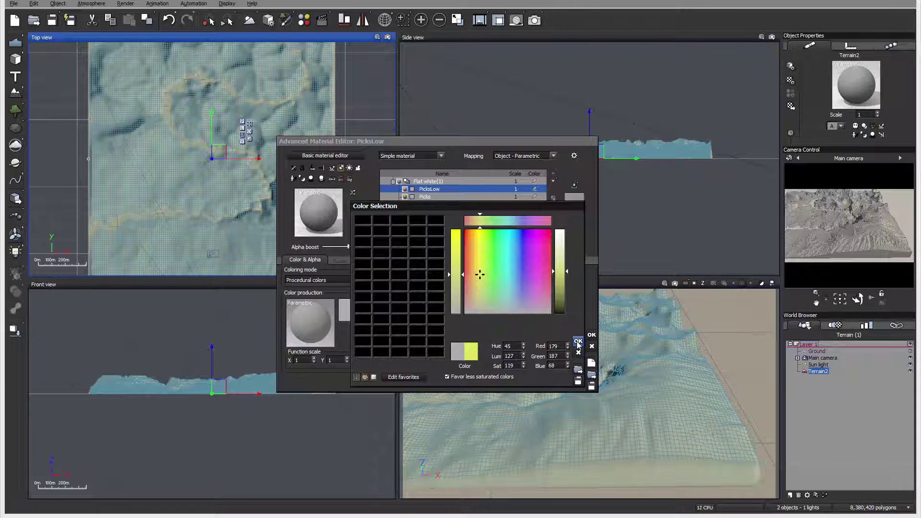
left_click(577, 341)
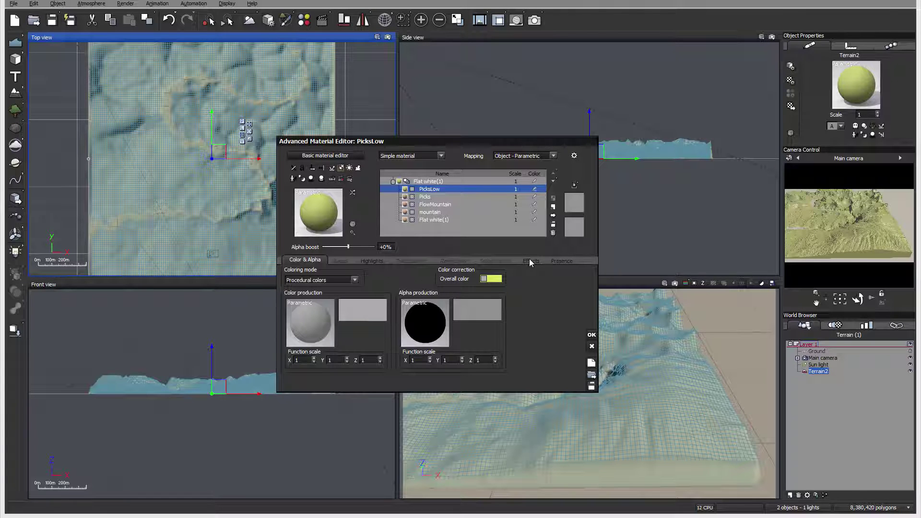
Give PicksLow 100% global transparency, enable variable transparency and paste the copied function into its transparency production.
left_click(412, 260)
left_click_drag(303, 277, 335, 277)
left_click(416, 294)
left_click(510, 317)
left_click(537, 341)
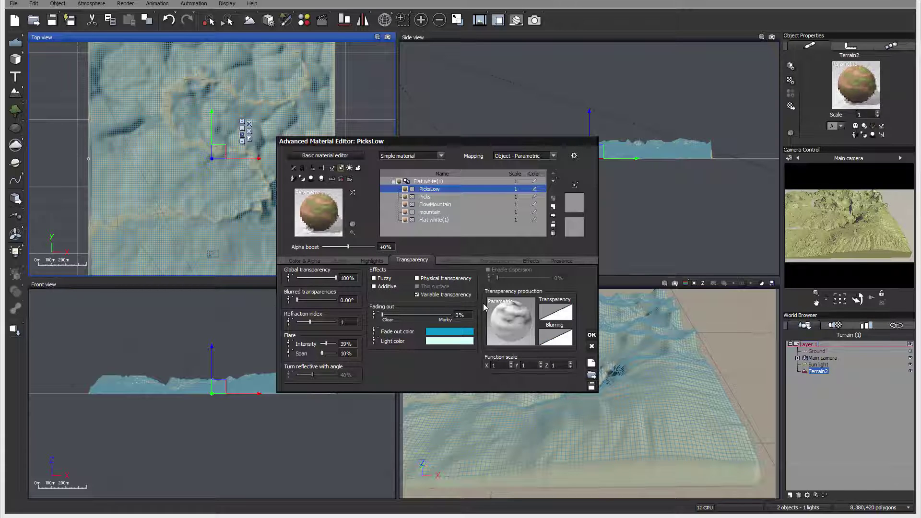
Replace the image in PicksLow's Projected Texture Map node with 4z-peaks-heigh-low.tif and accept the function and material.
left_click(568, 318)
left_click(537, 331)
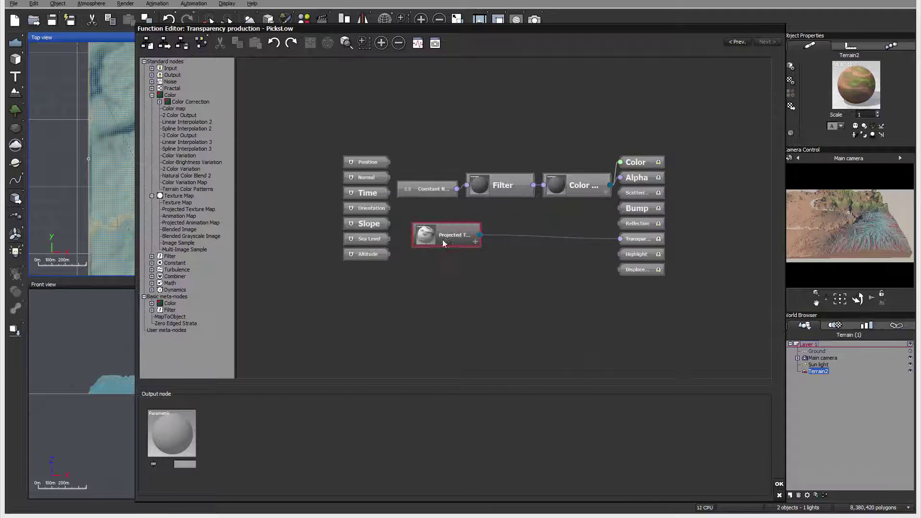
left_click(443, 240)
left_click(357, 451)
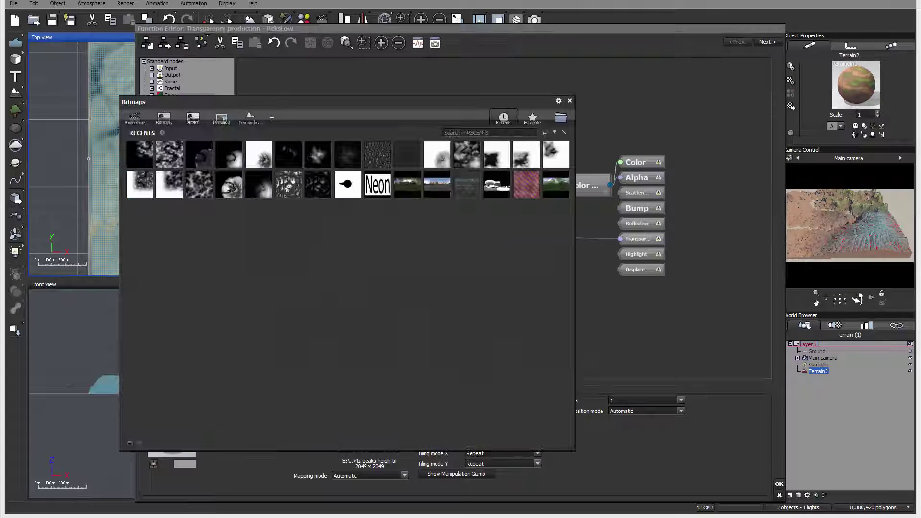
left_click(561, 117)
left_click(433, 142)
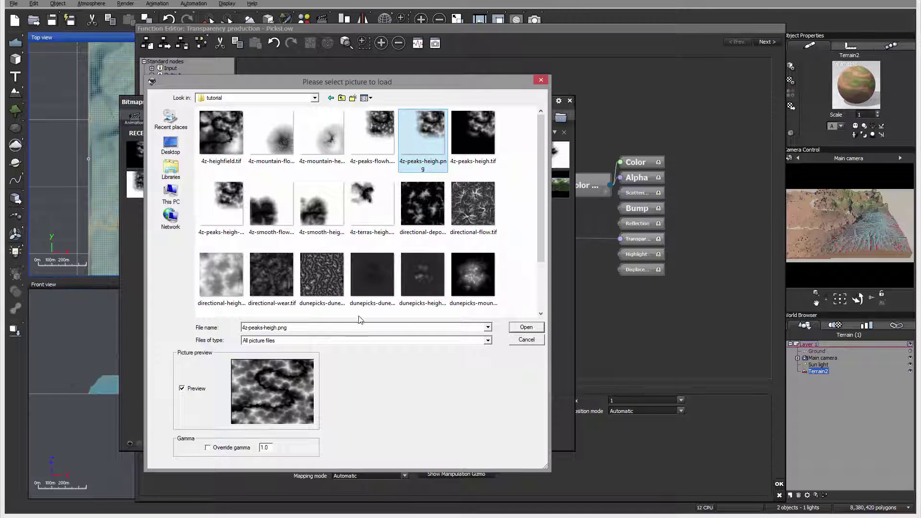
left_click(218, 203)
left_click(526, 327)
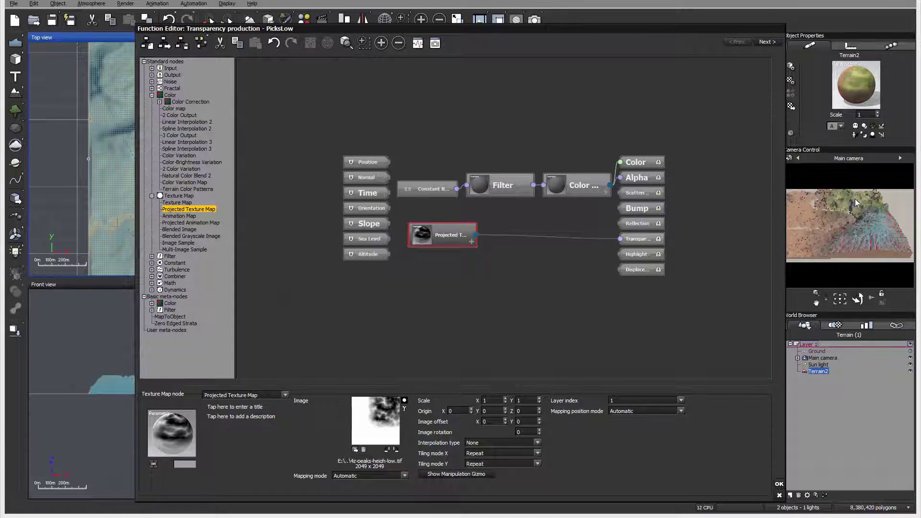
left_click(779, 484)
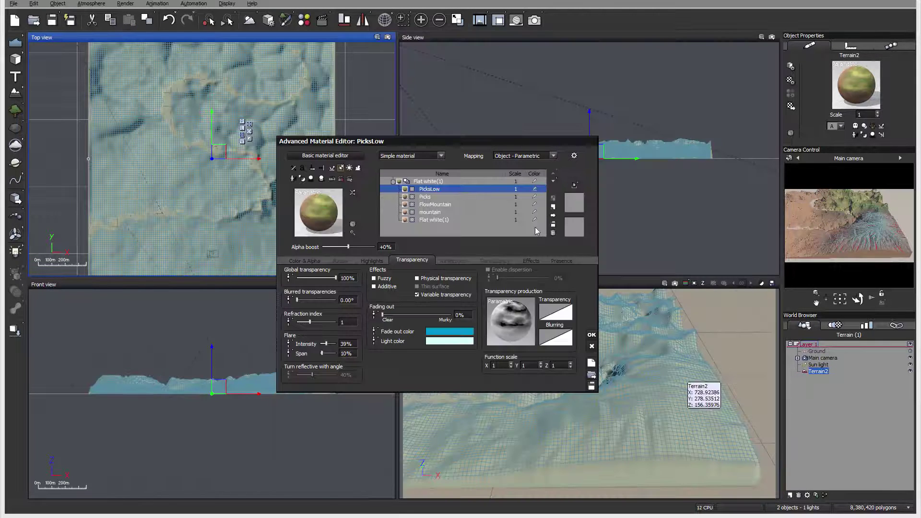
left_click(591, 335)
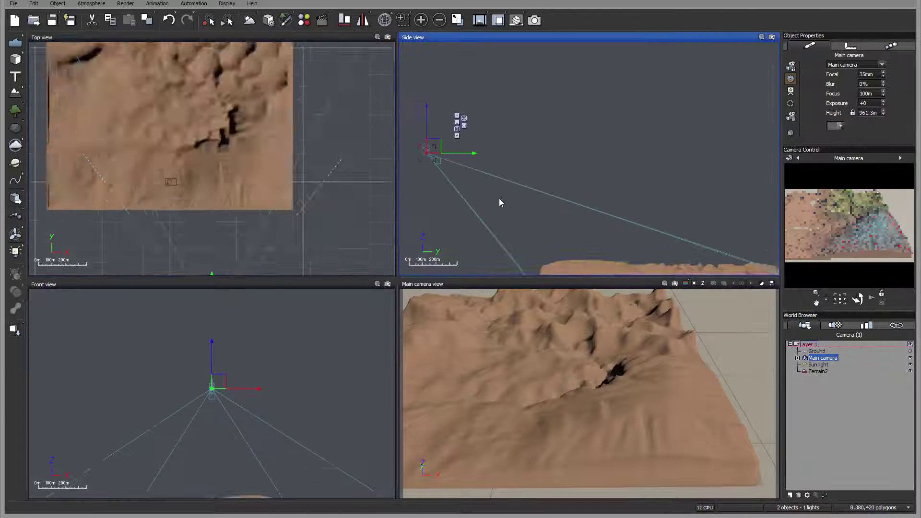
Move the main camera closer to the terrain, raise it to a height of about 1.058 km and adjust its viewing angle.
scroll(499, 203, "down", 3)
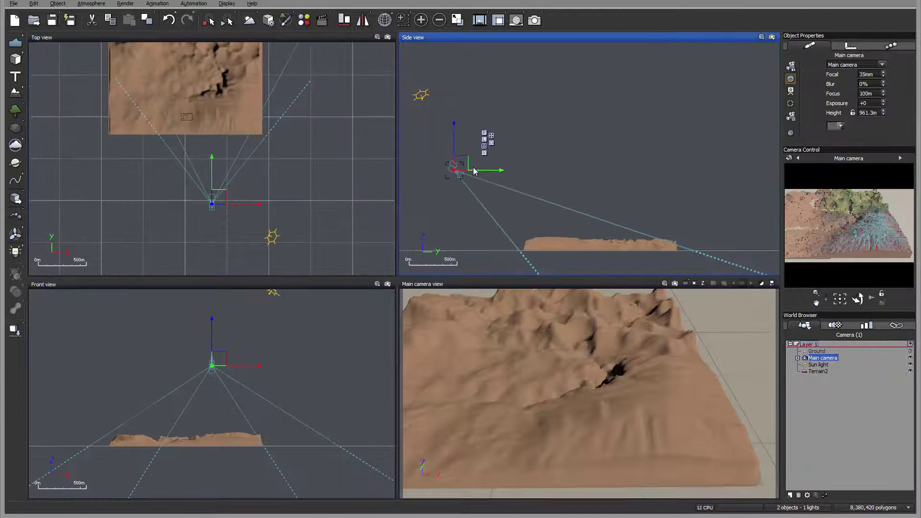
left_click_drag(428, 153, 560, 169)
left_click_drag(857, 299, 857, 283)
left_click_drag(558, 165, 532, 140)
Render the main camera view, accept the post render options and close the finished render.
left_click(535, 20)
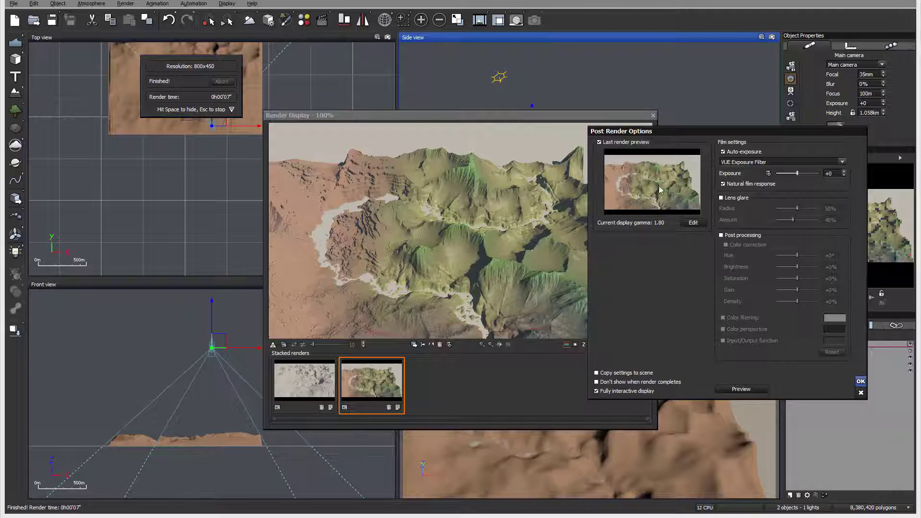
key("Return")
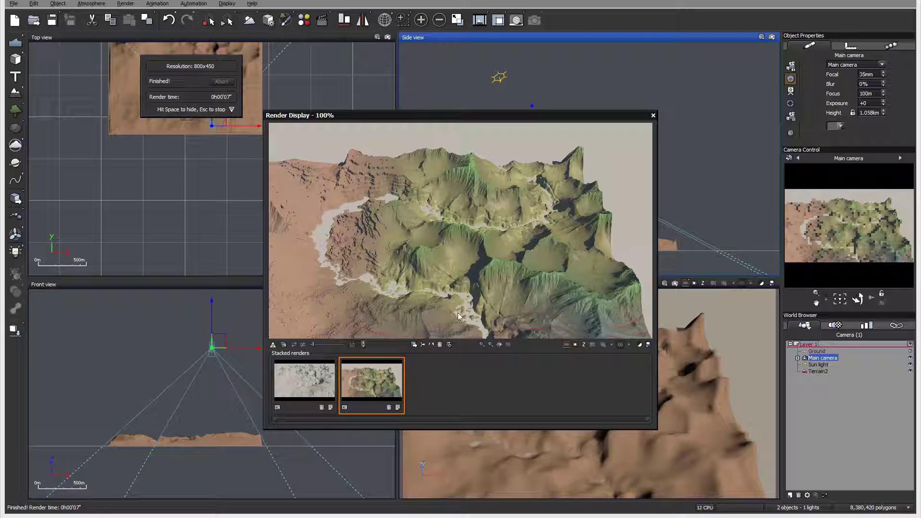
left_click(653, 115)
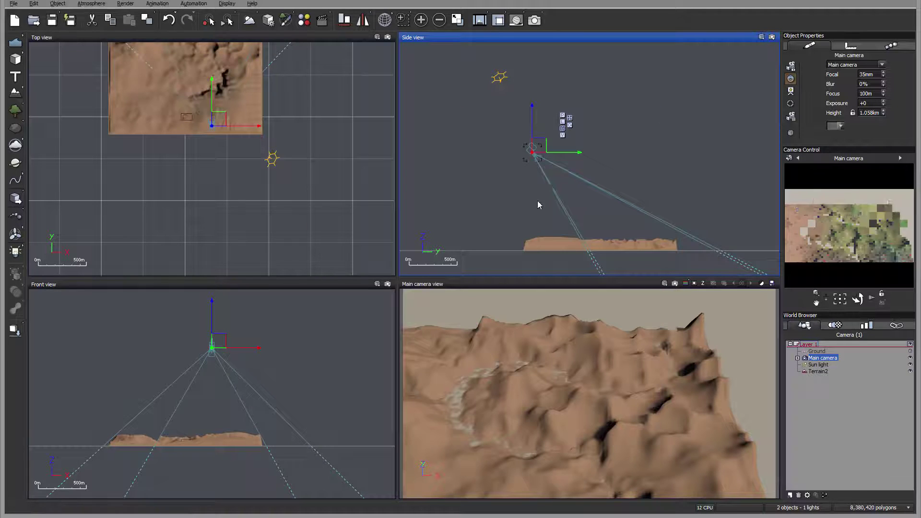
Open Terrain2 in the Terrain Editor to inspect its shape and materials, and close the editor.
left_click(822, 371)
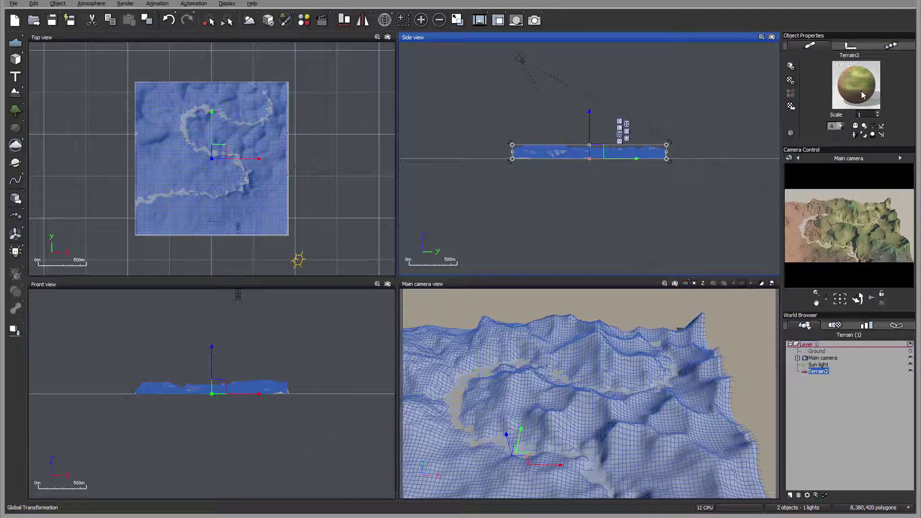
key("ctrl+e")
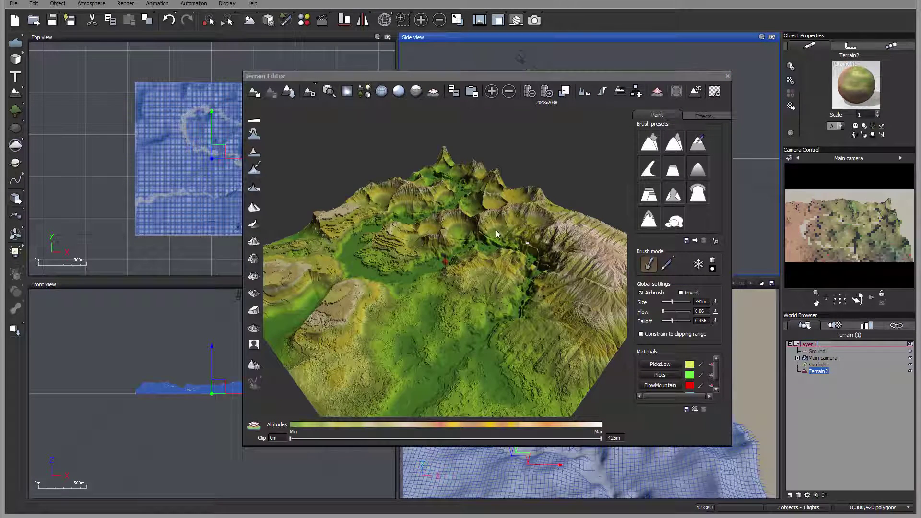
left_click(727, 77)
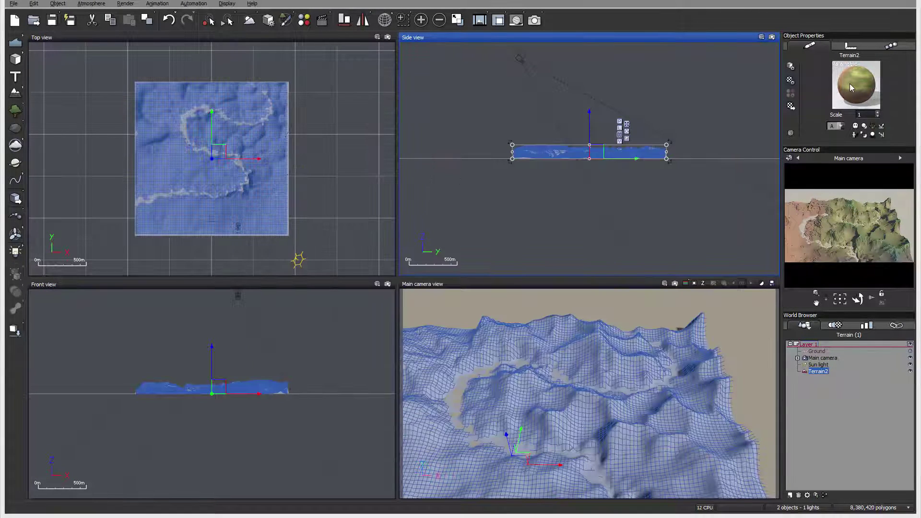